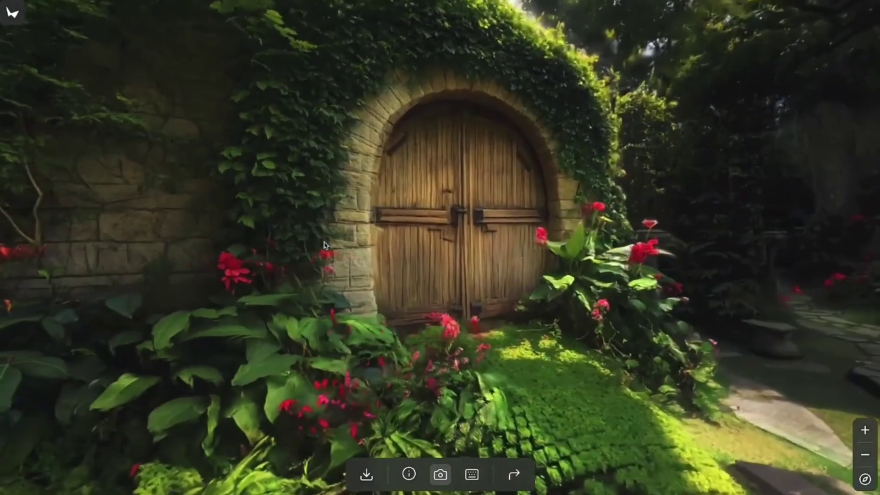
# Look around the ivy-covered garden world and capture a screenshot of the snowy attic cabin world at its large window
pyautogui.moveTo(324, 245); pyautogui.dragTo(479, 267)
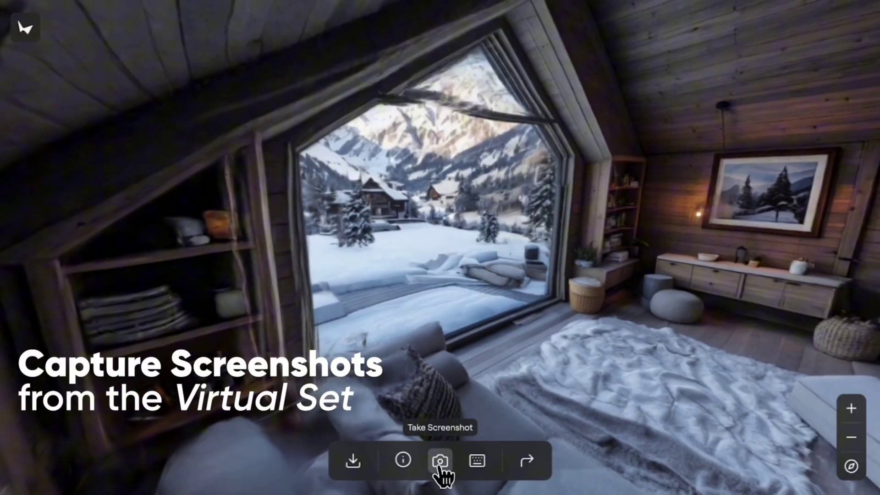
pyautogui.click(442, 462)
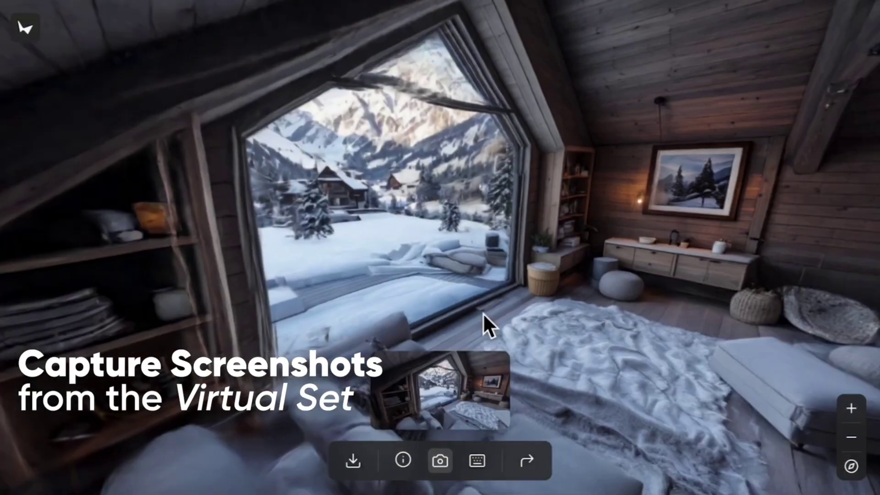
pyautogui.moveTo(484, 314); pyautogui.dragTo(383, 301)
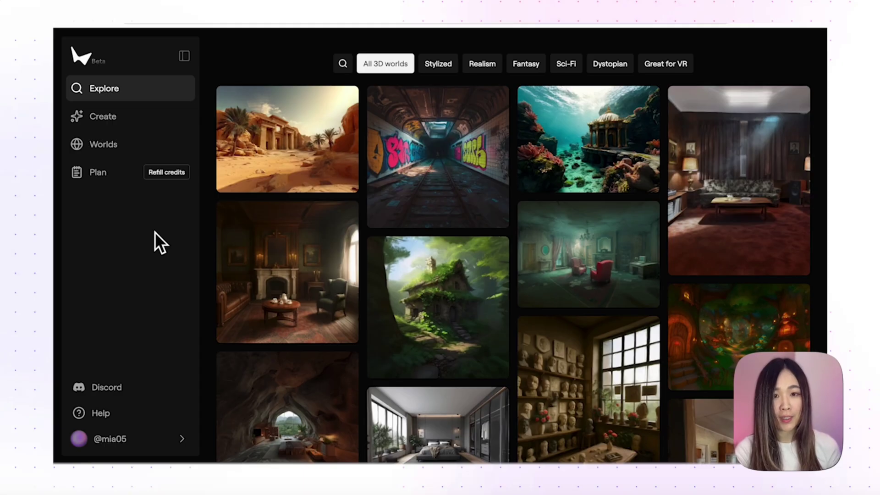
# Open the option to generate a prompt image from text and look around the underwater reef world
pyautogui.click(166, 185)
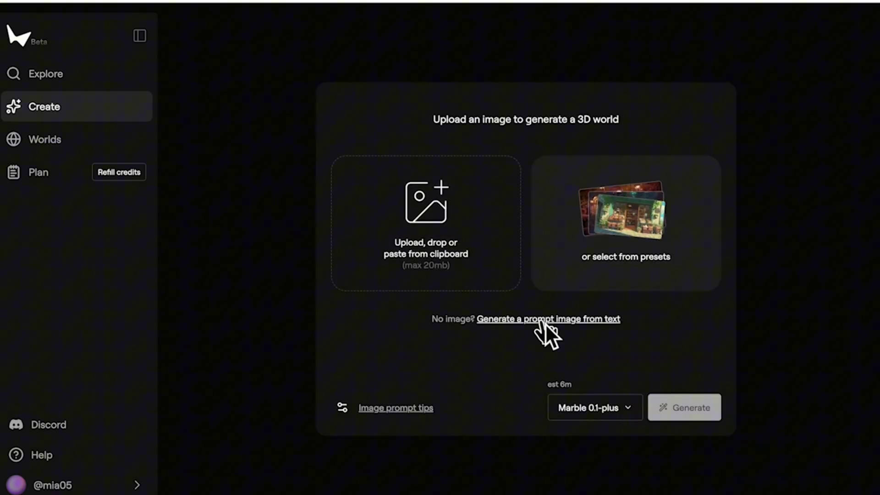
pyautogui.click(545, 319)
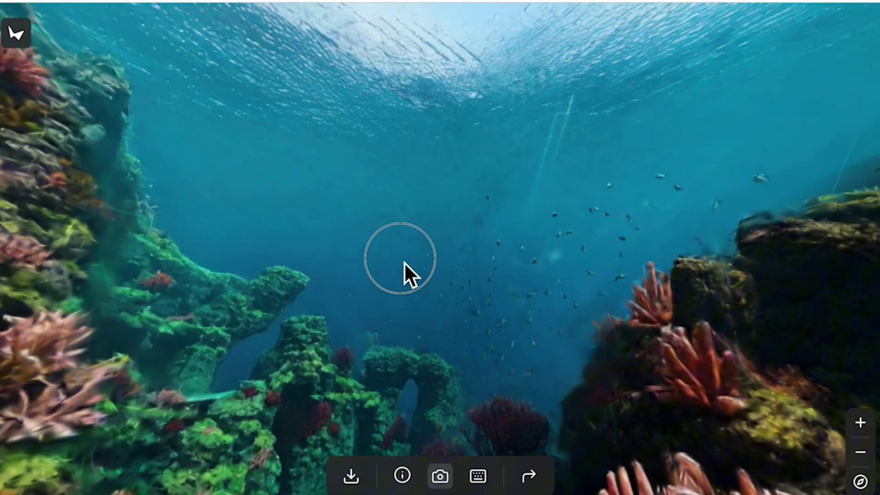
pyautogui.moveTo(403, 262); pyautogui.dragTo(725, 476)
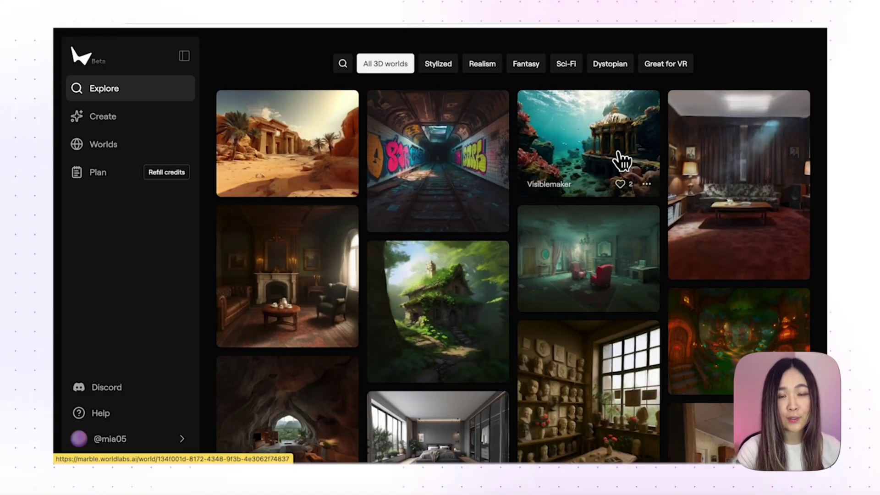
# Open the underwater golden temple world from the gallery and fly forward past the temple along the seabed
pyautogui.click(596, 163)
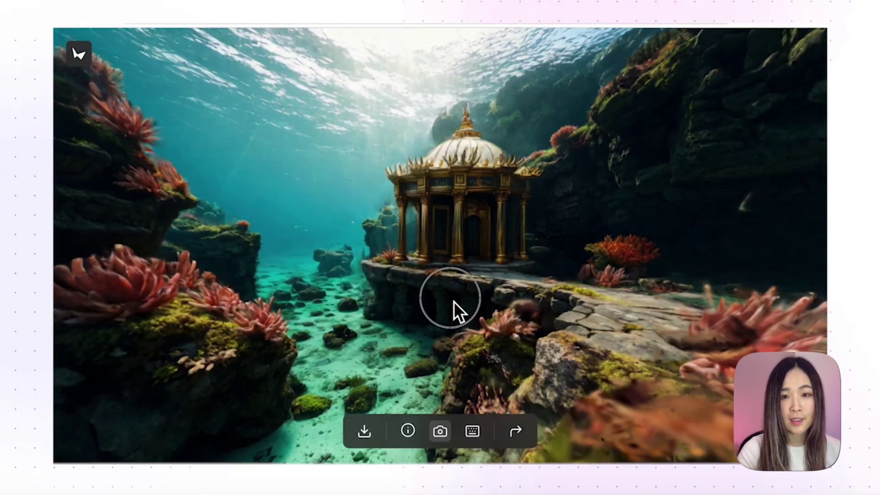
pyautogui.moveTo(454, 301); pyautogui.dragTo(532, 141)
pyautogui.press('w')
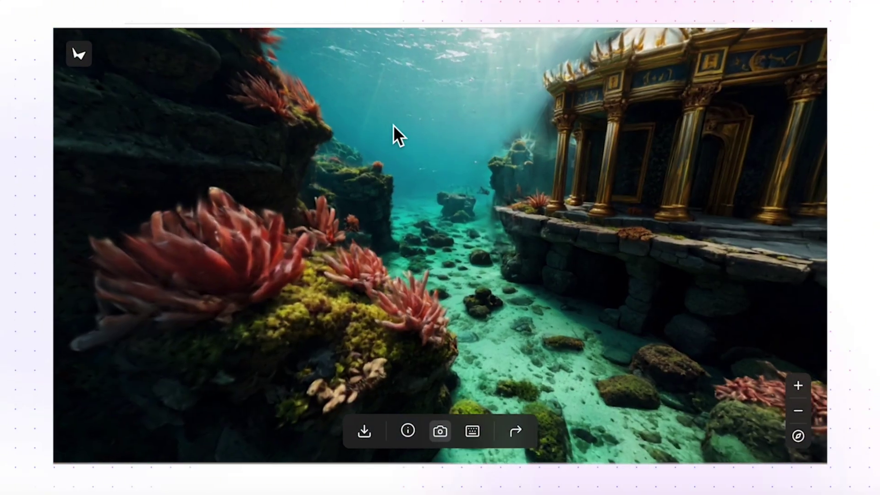
pyautogui.press('w')
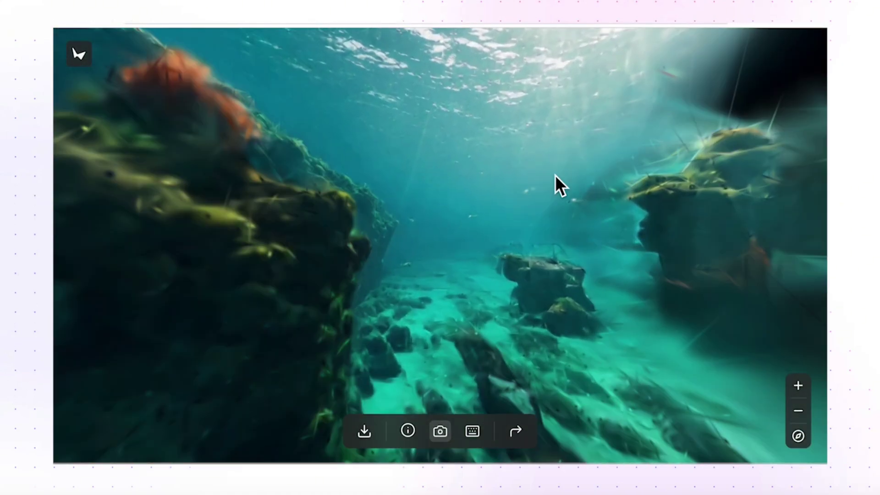
pyautogui.press('w')
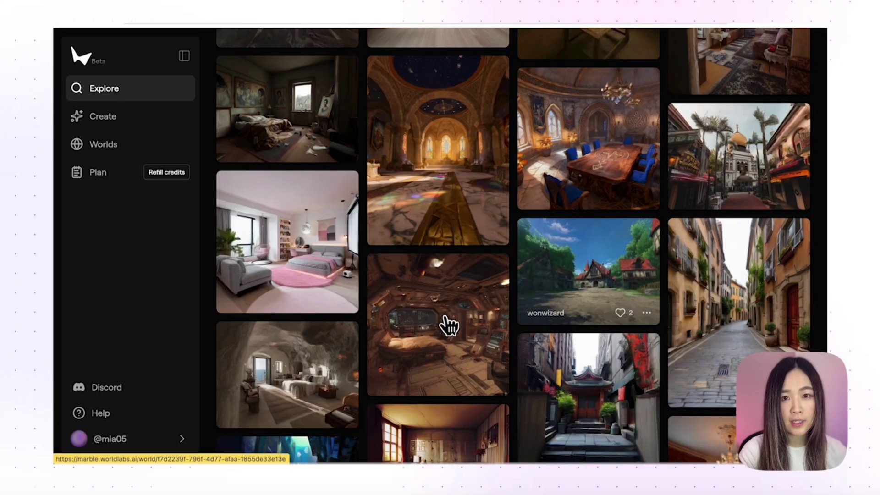
# Open the sci-fi spaceship interior world from the gallery and look around its consoles and cockpit window
pyautogui.click(447, 325)
pyautogui.moveTo(435, 216); pyautogui.dragTo(57, 214)
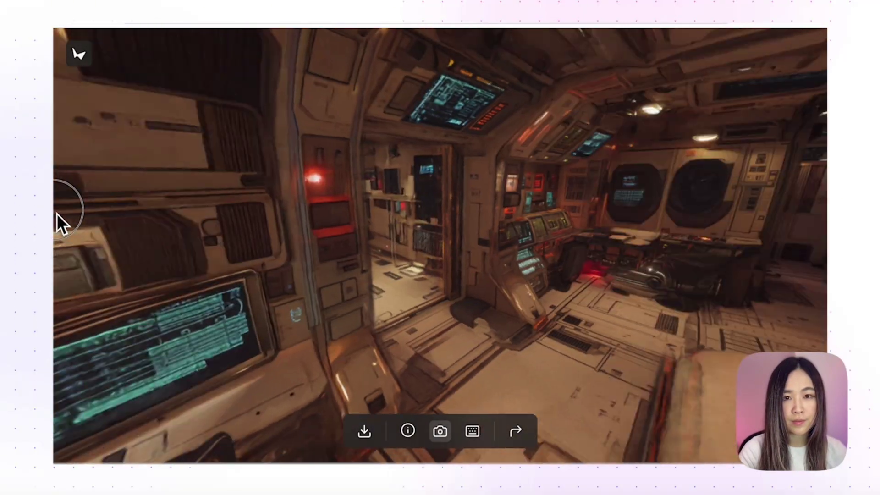
pyautogui.moveTo(317, 211); pyautogui.dragTo(598, 232)
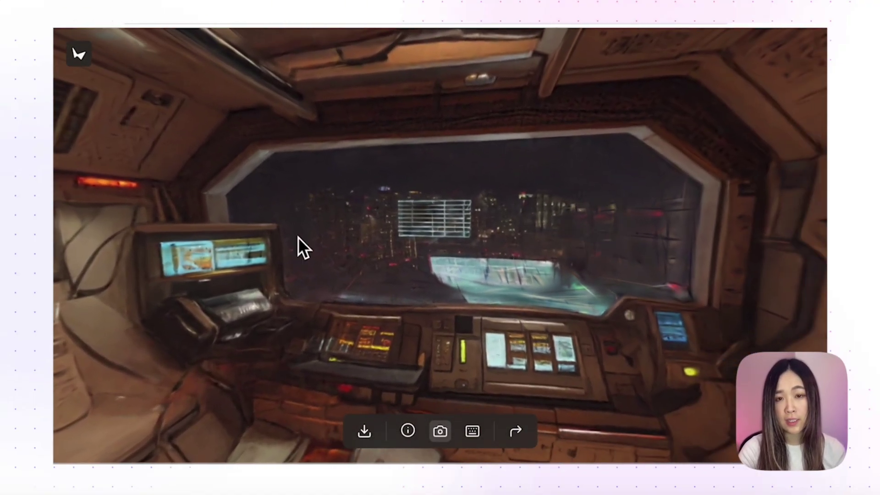
pyautogui.moveTo(648, 282); pyautogui.dragTo(200, 301)
pyautogui.moveTo(472, 258); pyautogui.dragTo(371, 215)
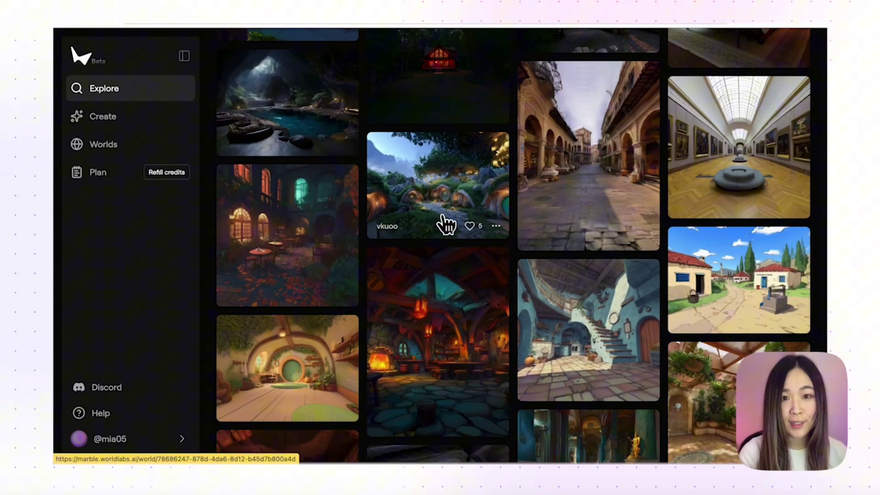
# Open the Hobbit-hole village world from the gallery and look around the houses, stone path and lantern tree
pyautogui.click(446, 222)
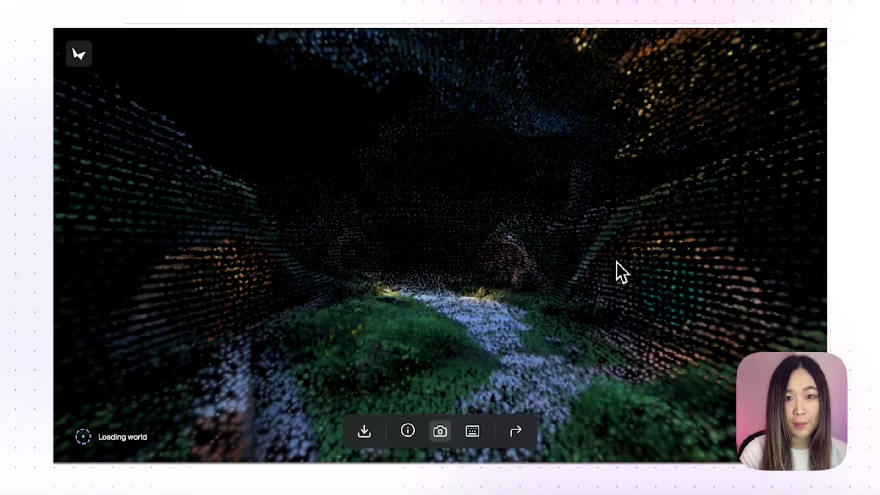
pyautogui.moveTo(616, 262); pyautogui.dragTo(716, 287)
pyautogui.moveTo(487, 268); pyautogui.dragTo(309, 240)
pyautogui.moveTo(153, 285); pyautogui.dragTo(471, 260)
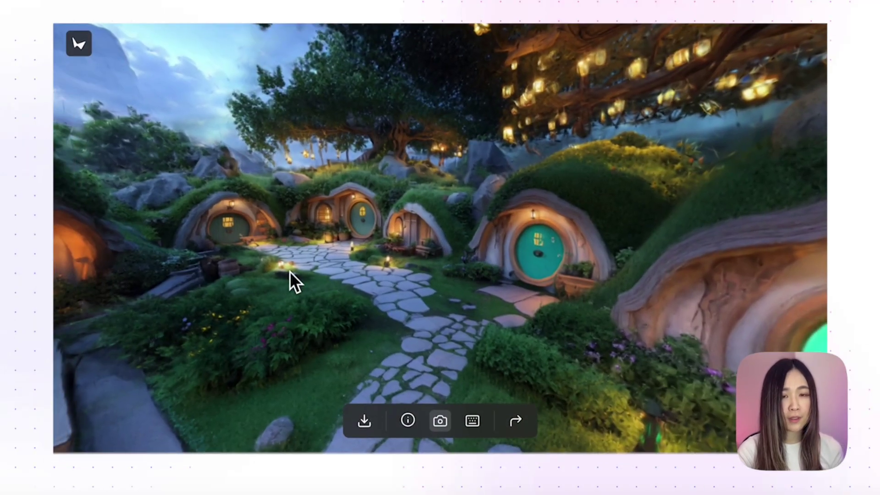
pyautogui.moveTo(290, 271); pyautogui.dragTo(284, 205)
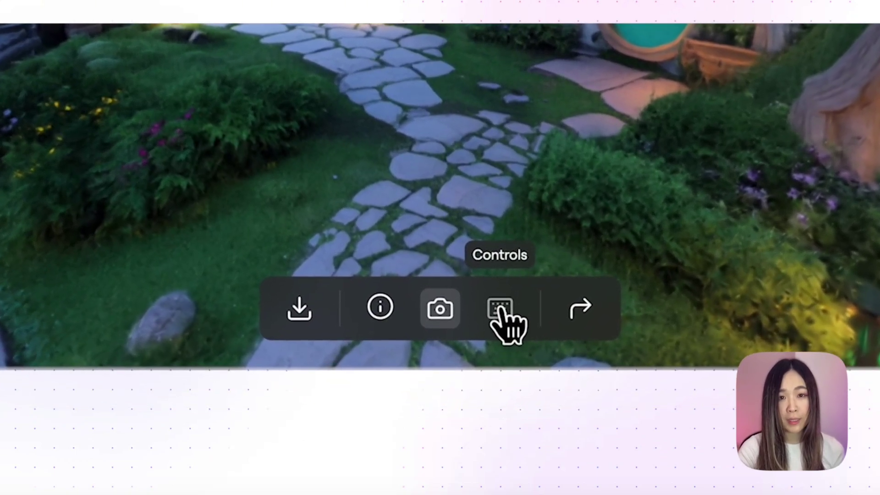
# Show the navigation controls reference and move forward, right and left among the Hobbit-hole houses
pyautogui.click(500, 309)
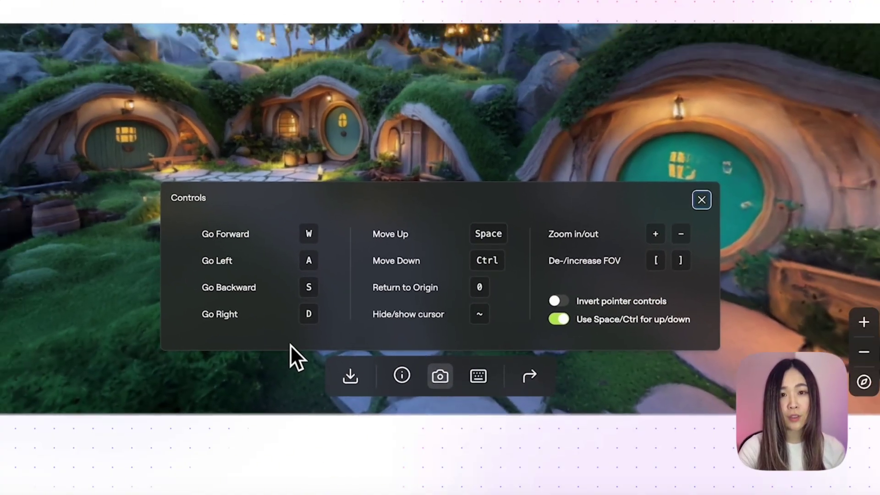
pyautogui.press('w')
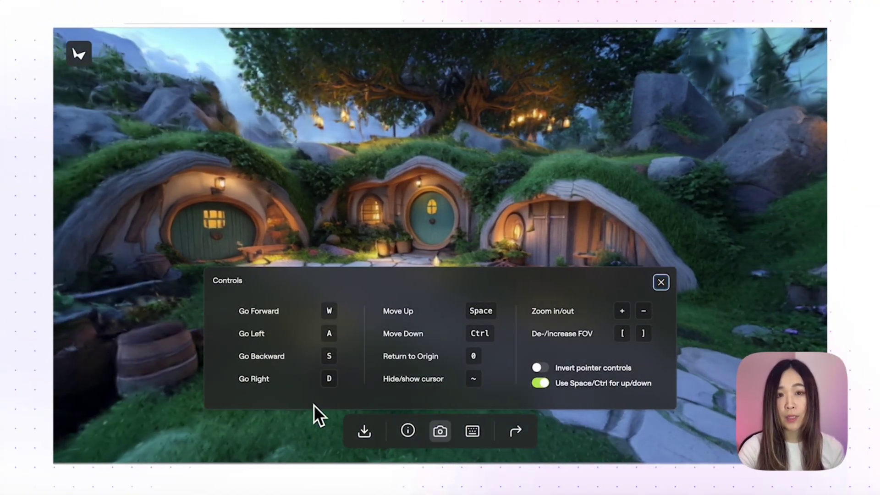
pyautogui.press('d')
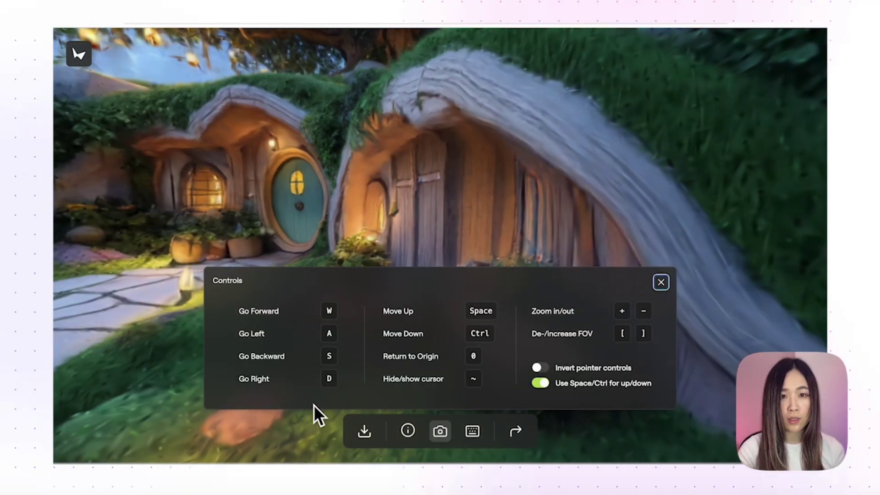
pyautogui.press('a')
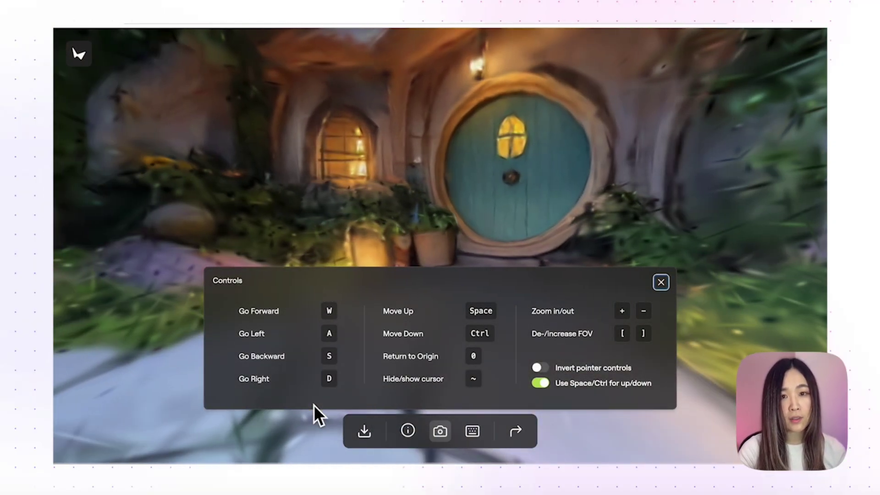
# Move up and down in front of the teal-door house, return to the origin and close the controls reference
pyautogui.press('space')
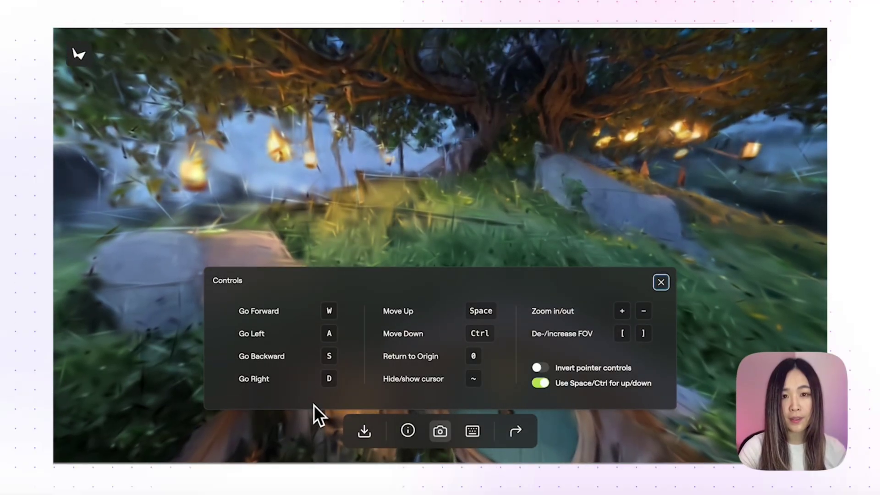
pyautogui.press('ctrl')
pyautogui.press('space')
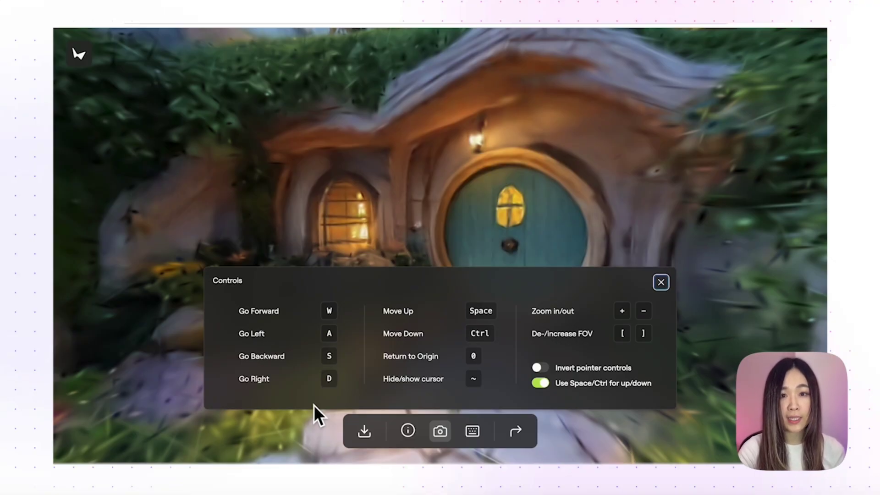
pyautogui.press('0')
pyautogui.press('Escape')
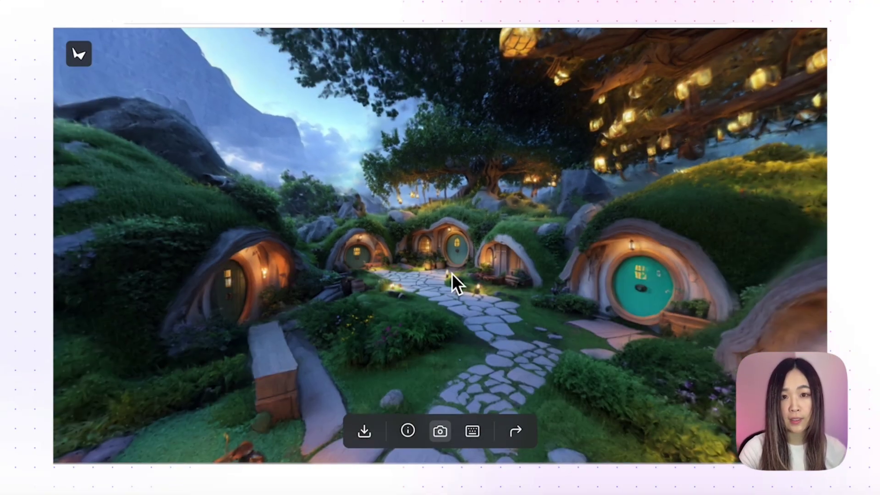
# Fly forward along the stone path and through the houses to examine the area beyond the village's edge
pyautogui.press('w')
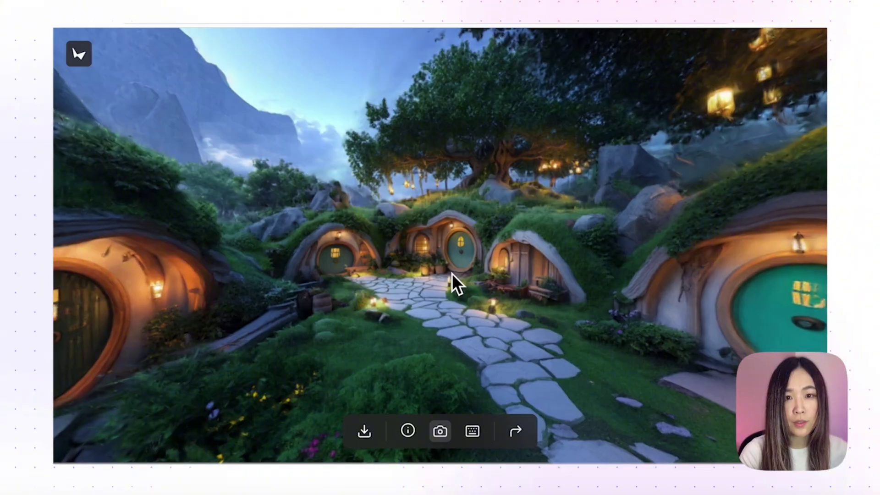
pyautogui.press('w')
pyautogui.moveTo(596, 302); pyautogui.dragTo(693, 305)
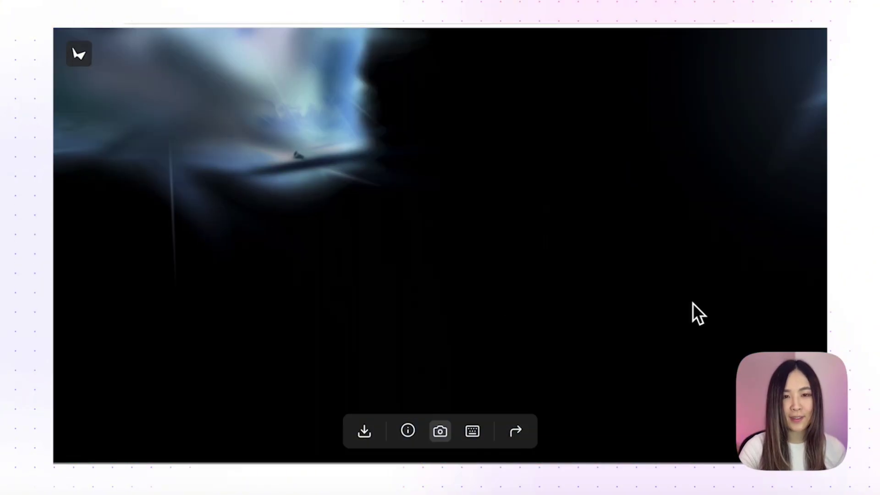
pyautogui.moveTo(652, 342); pyautogui.dragTo(628, 319)
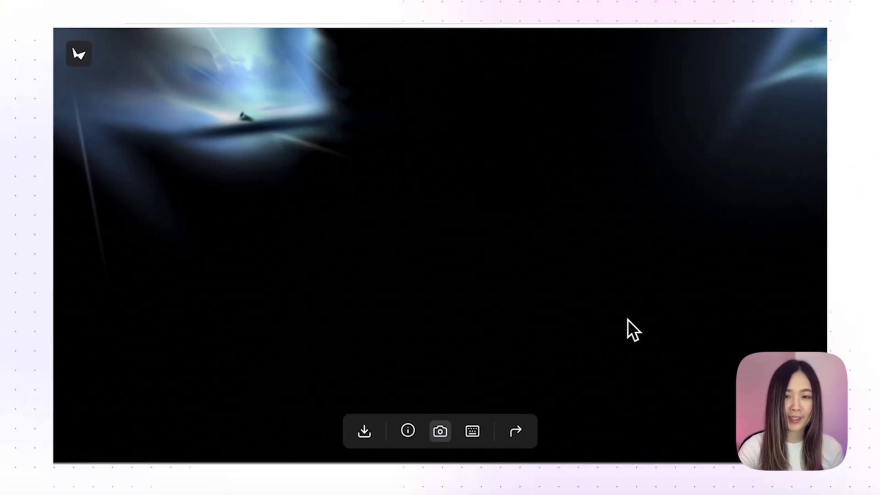
pyautogui.press('s')
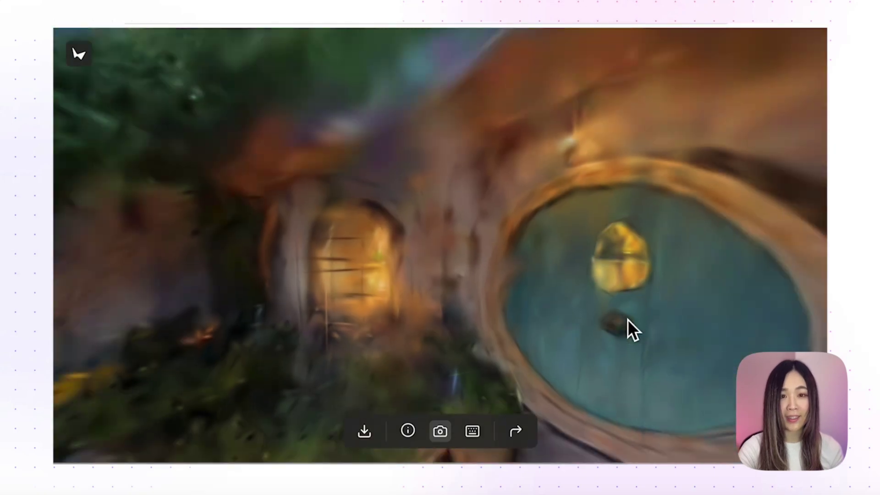
pyautogui.press('w')
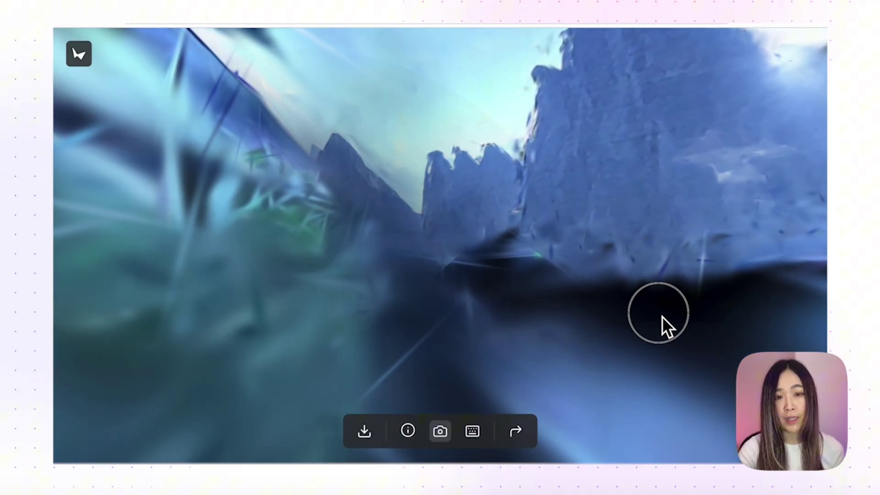
pyautogui.moveTo(662, 316); pyautogui.dragTo(566, 303)
pyautogui.moveTo(482, 260); pyautogui.dragTo(511, 300)
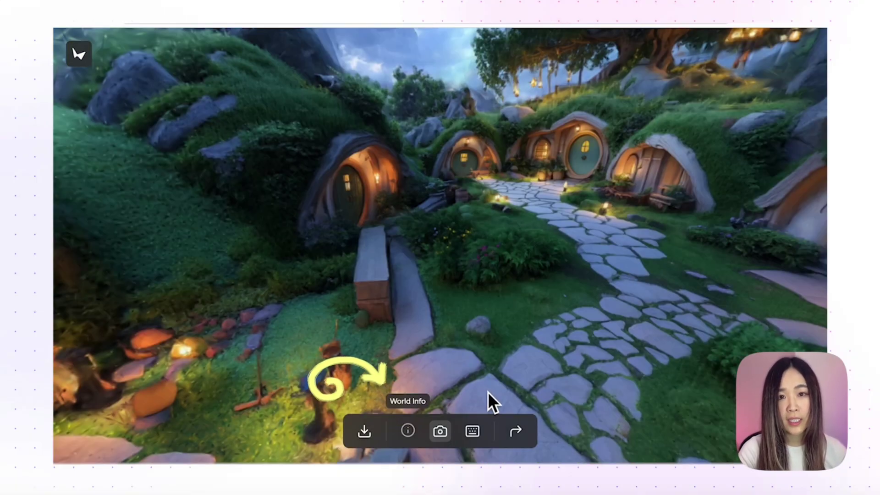
# Open the village world's info and read its model and full World Guide description
pyautogui.click(407, 431)
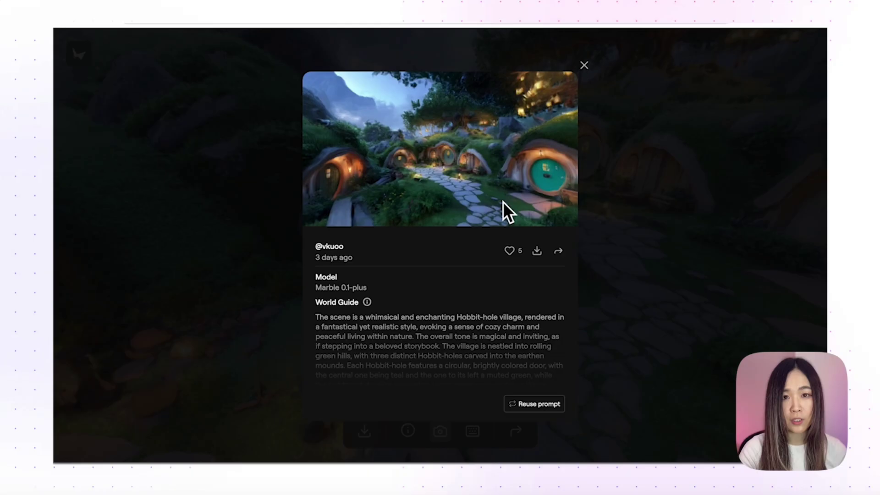
pyautogui.scroll(-4, 481, 292)
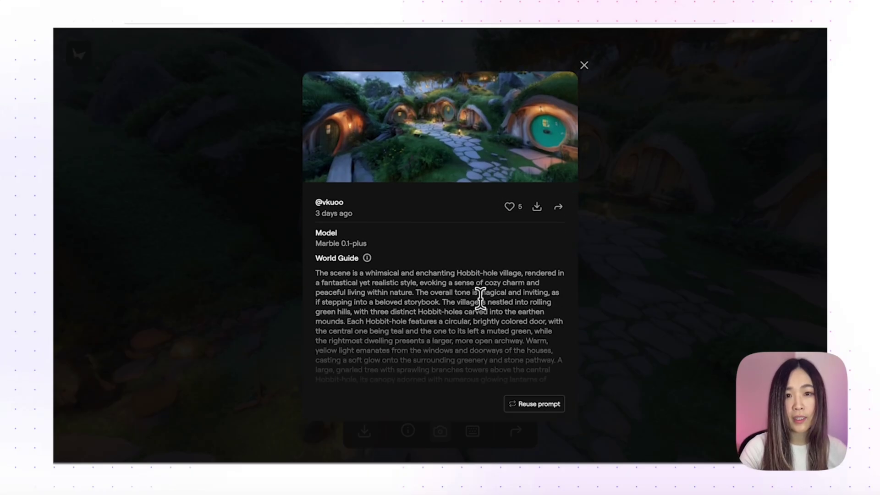
pyautogui.scroll(-5, 480, 298)
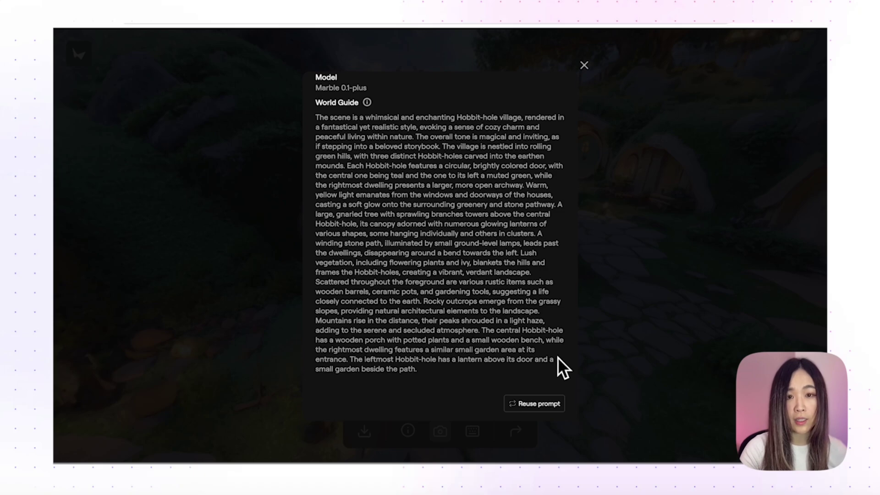
# Close the world info, show the village world's download formats and capture a screenshot of the current view
pyautogui.click(366, 427)
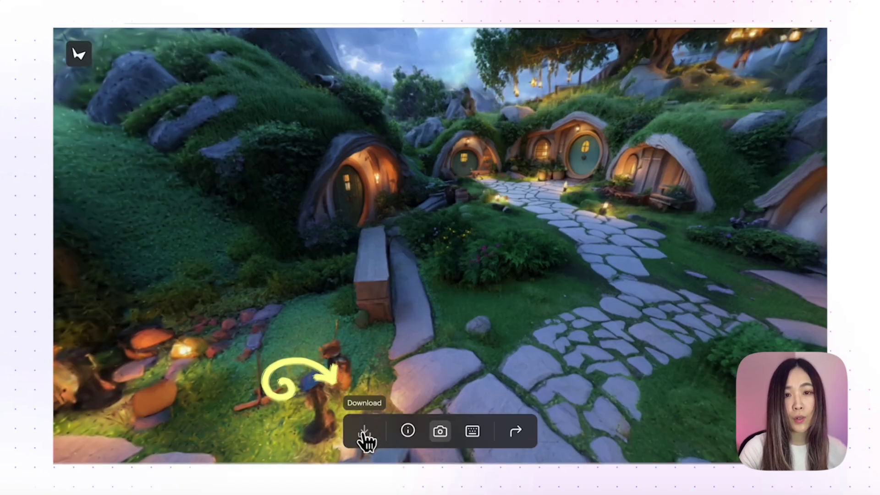
pyautogui.click(373, 437)
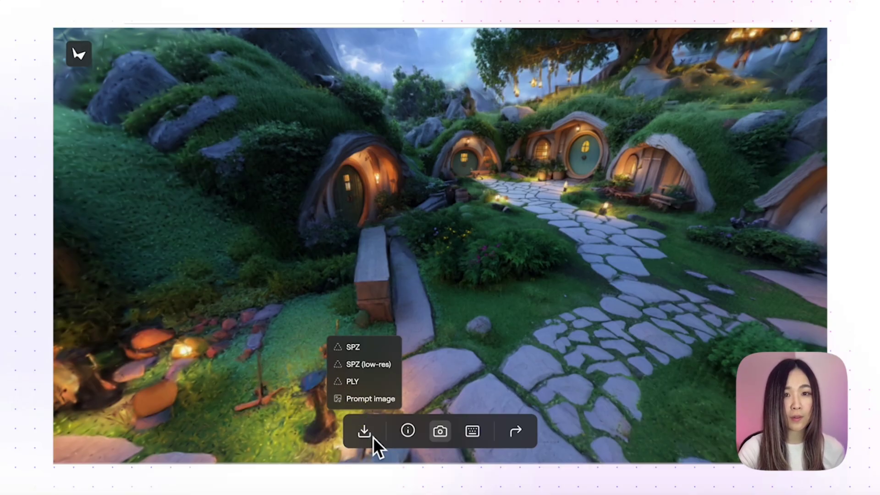
pyautogui.click(438, 433)
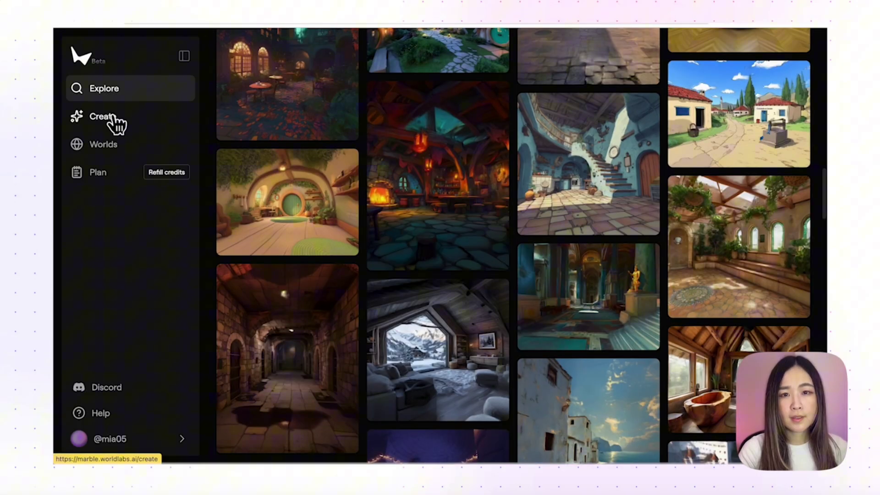
# Start creating a new world, browse the preset images and choose to generate a prompt image from text
pyautogui.click(103, 116)
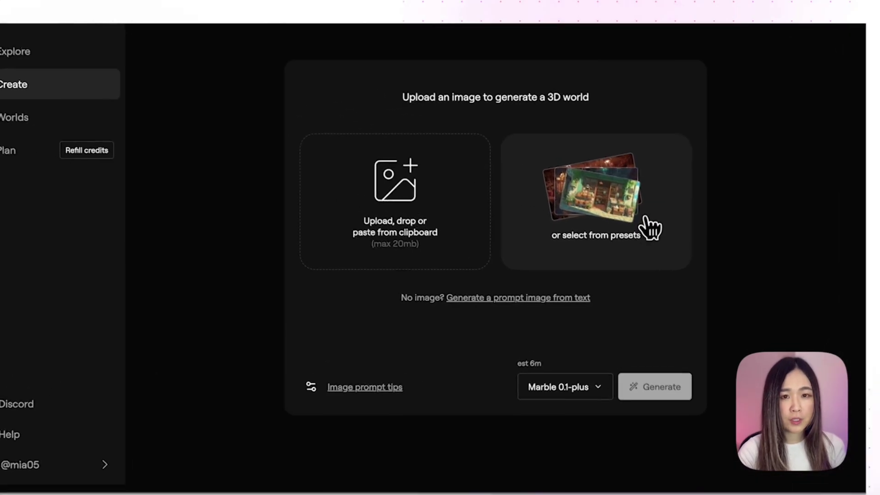
pyautogui.click(596, 208)
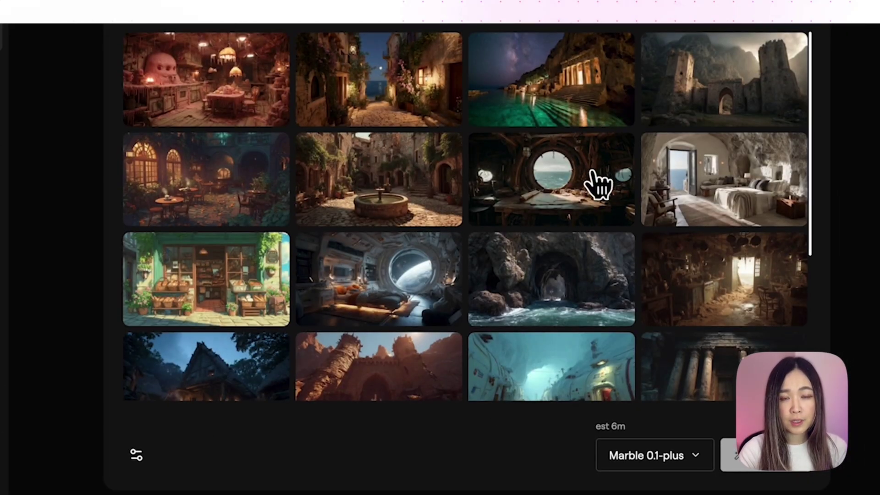
pyautogui.scroll(-5, 514, 261)
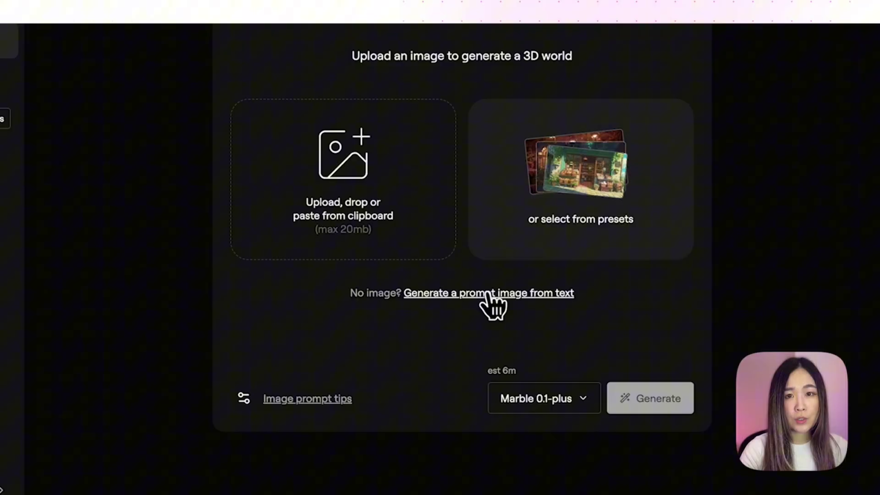
pyautogui.click(489, 295)
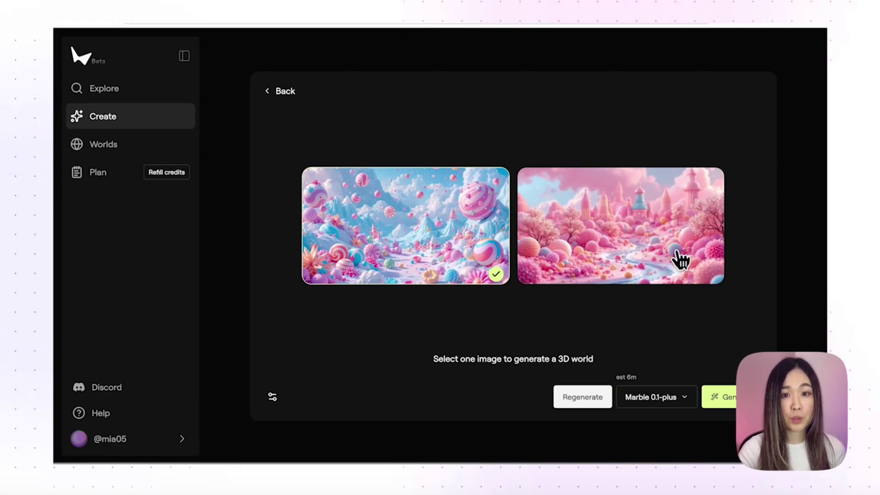
# Generate a 3D world from the blue and pink candy-land image with the Marble 0.1-plus model
pyautogui.click(665, 399)
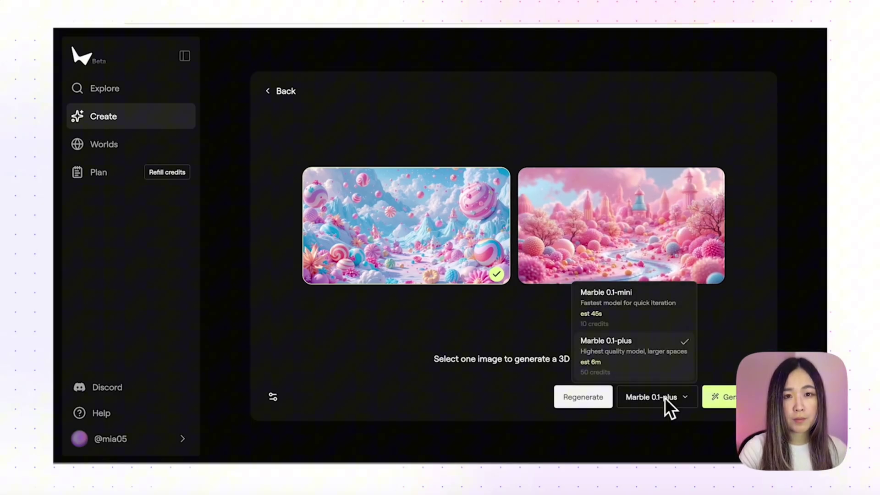
pyautogui.click(669, 326)
pyautogui.click(722, 397)
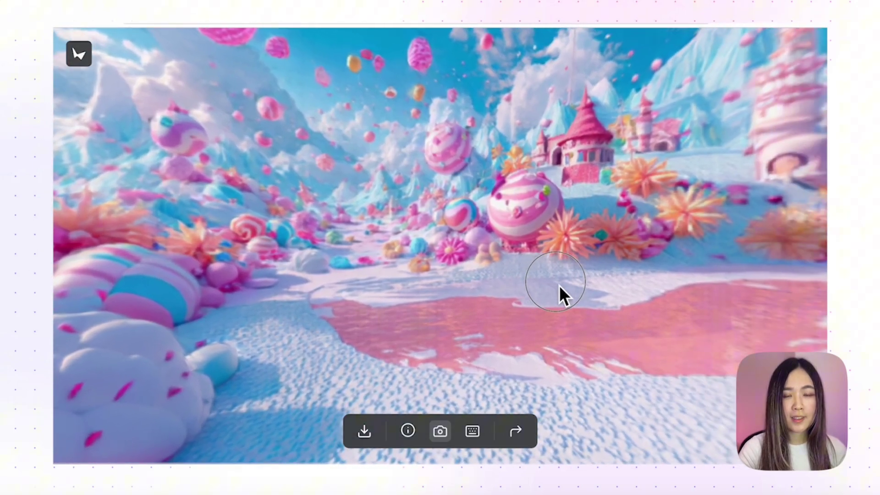
# Look around the candy world from the castle across to the pink path and candy towers
pyautogui.press('d')
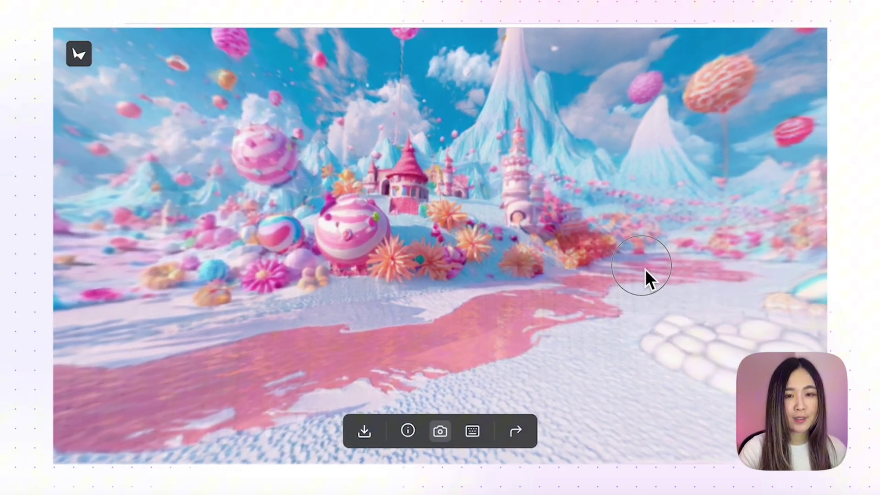
pyautogui.moveTo(645, 268); pyautogui.dragTo(593, 263)
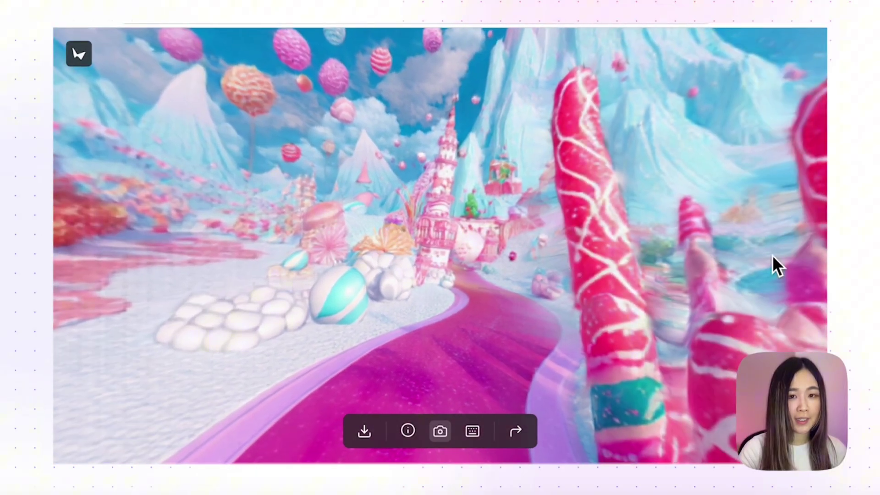
pyautogui.moveTo(772, 255); pyautogui.dragTo(625, 297)
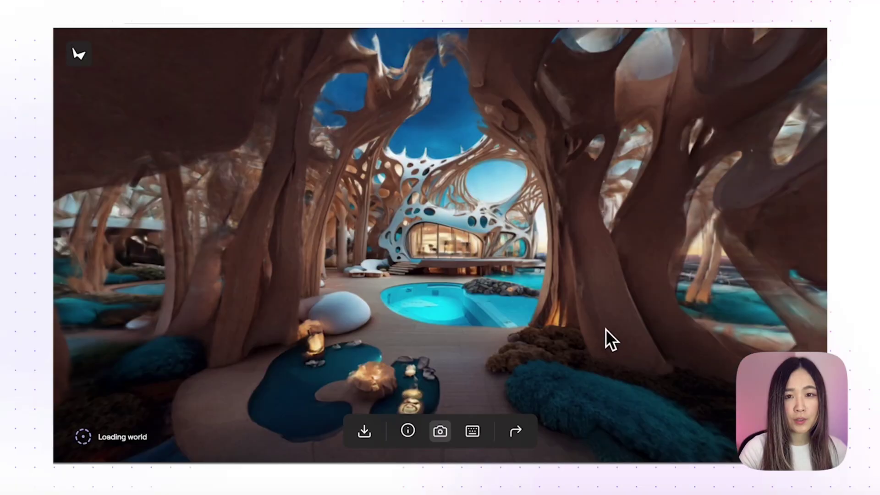
# Explore the organic treehouse world, moving forward to the pool and looking around the house and terrace
pyautogui.moveTo(601, 303); pyautogui.dragTo(389, 234)
pyautogui.moveTo(517, 230); pyautogui.dragTo(658, 236)
pyautogui.moveTo(747, 278); pyautogui.dragTo(623, 250)
pyautogui.press('w')
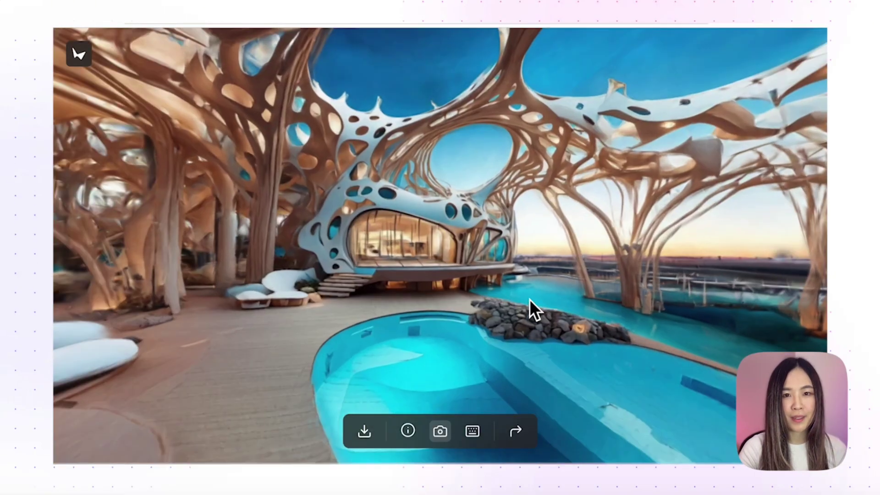
pyautogui.moveTo(526, 309); pyautogui.dragTo(426, 285)
pyautogui.moveTo(596, 305); pyautogui.dragTo(788, 306)
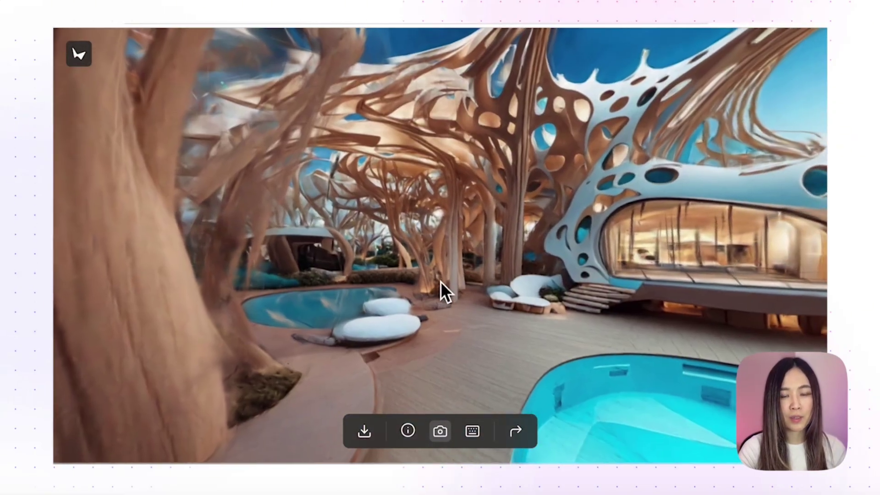
pyautogui.moveTo(441, 282); pyautogui.dragTo(517, 232)
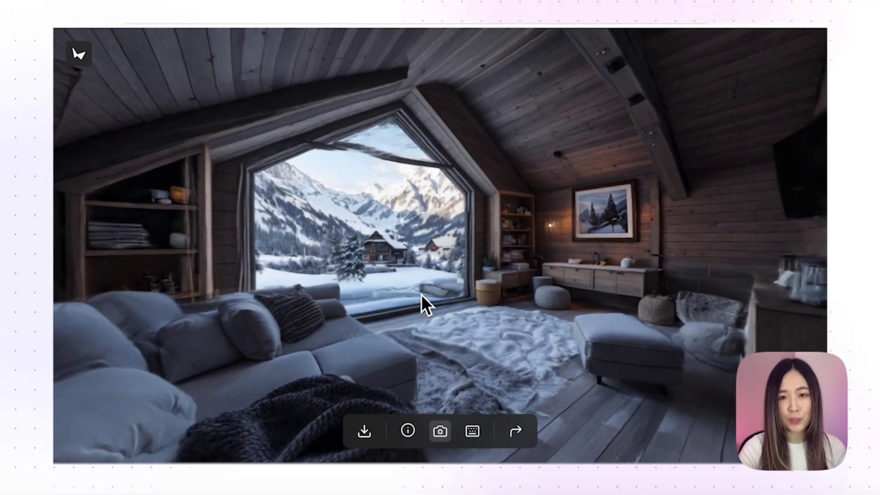
# Move to a top-down view of the couch in the winter cabin world and save a screenshot
pyautogui.moveTo(422, 294); pyautogui.dragTo(481, 222)
pyautogui.press('w')
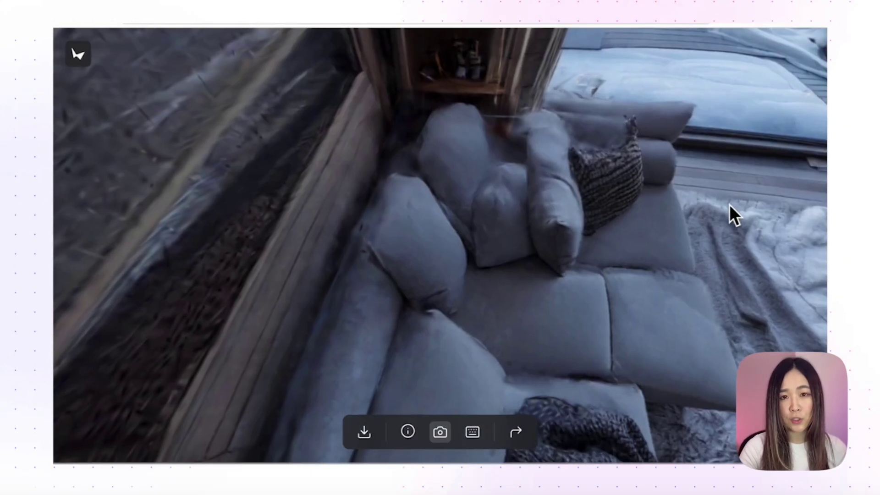
pyautogui.click(439, 435)
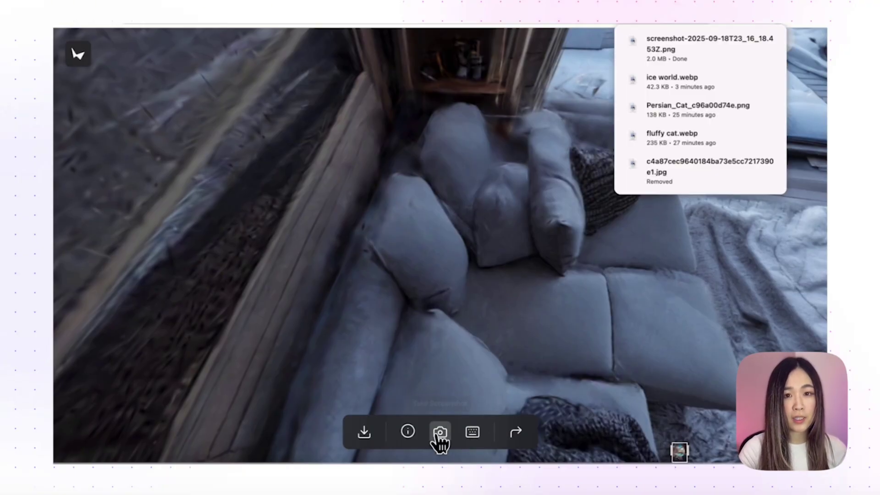
# Reset the cabin view and capture a screenshot facing the large window and snowy mountains
pyautogui.press('r')
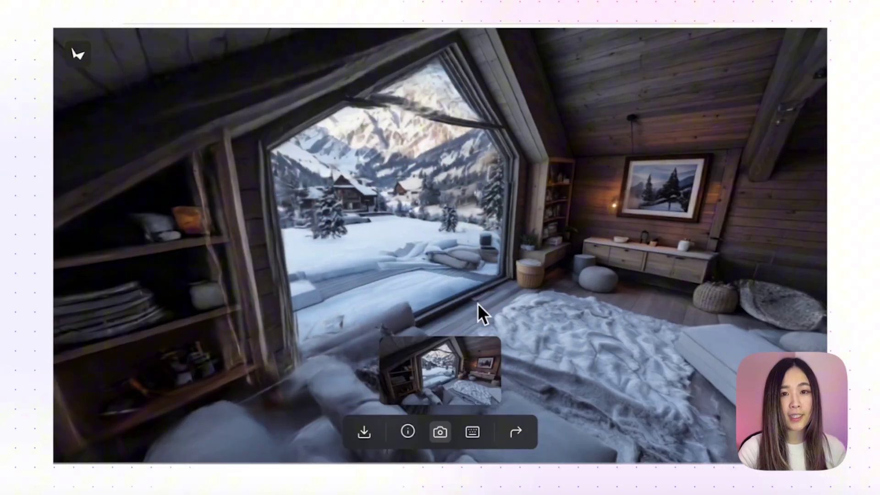
pyautogui.moveTo(478, 303); pyautogui.dragTo(409, 258)
pyautogui.press('p')
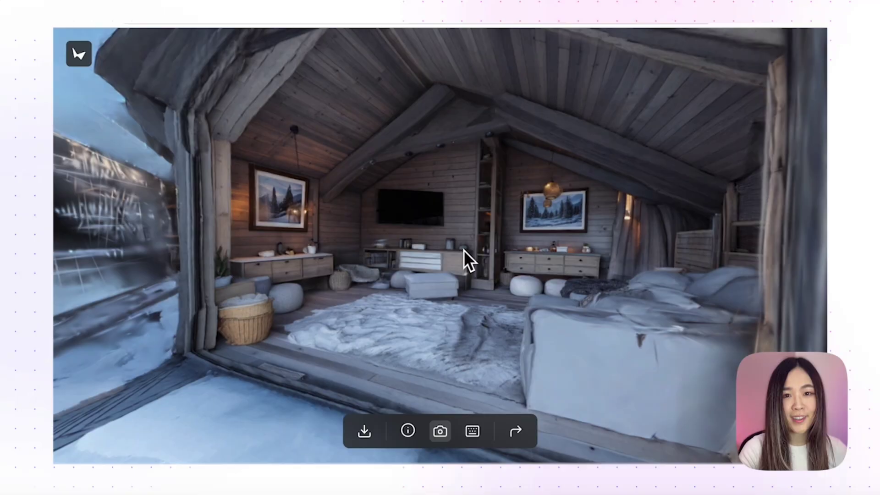
# Back out of the winter cabin to examine it from the snow outside and move in again
pyautogui.press('s')
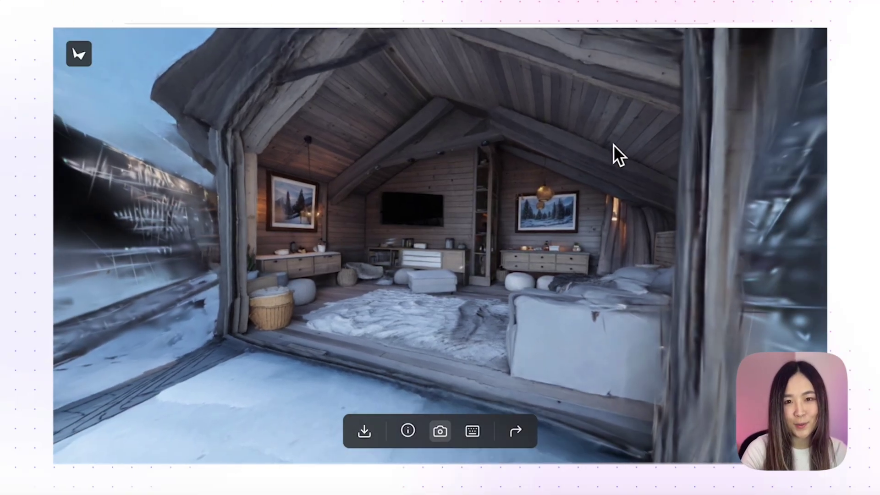
pyautogui.press('s')
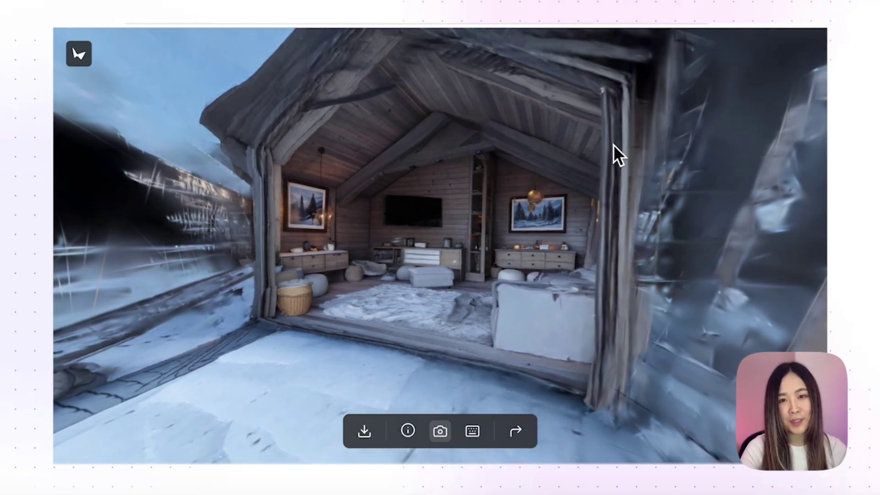
pyautogui.moveTo(598, 142); pyautogui.dragTo(390, 89)
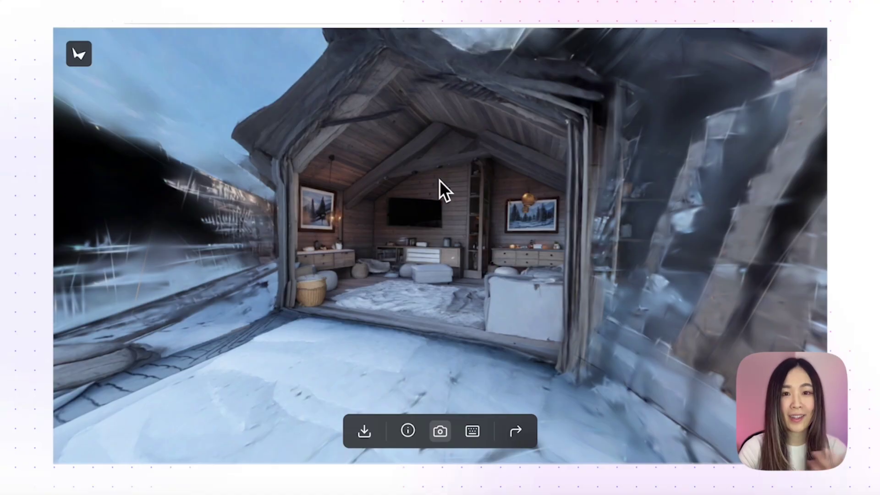
pyautogui.press('w')
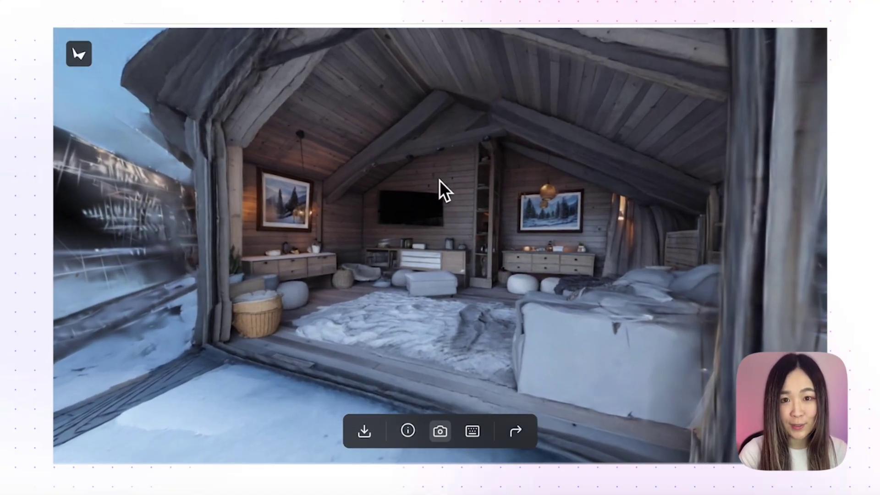
pyautogui.press('w')
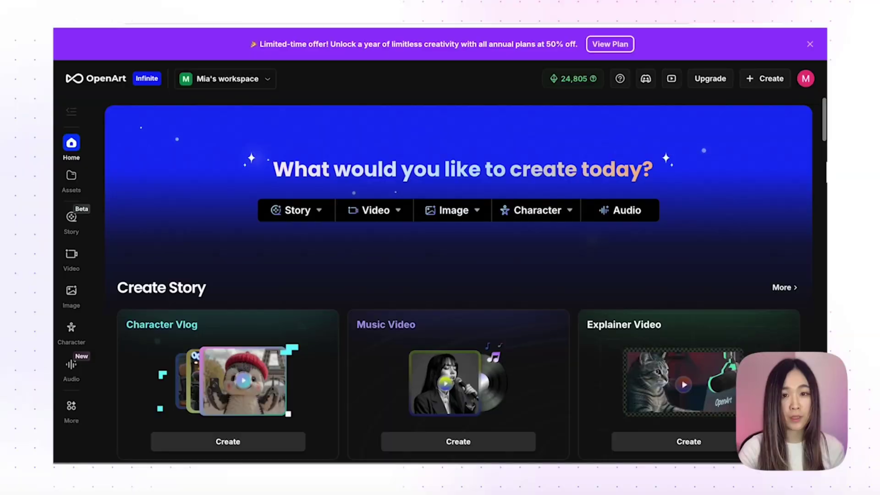
# Switch to OpenArt, browse its home page and open image creation with the Seedream 4.0 model
pyautogui.scroll(-3, 466, 278)
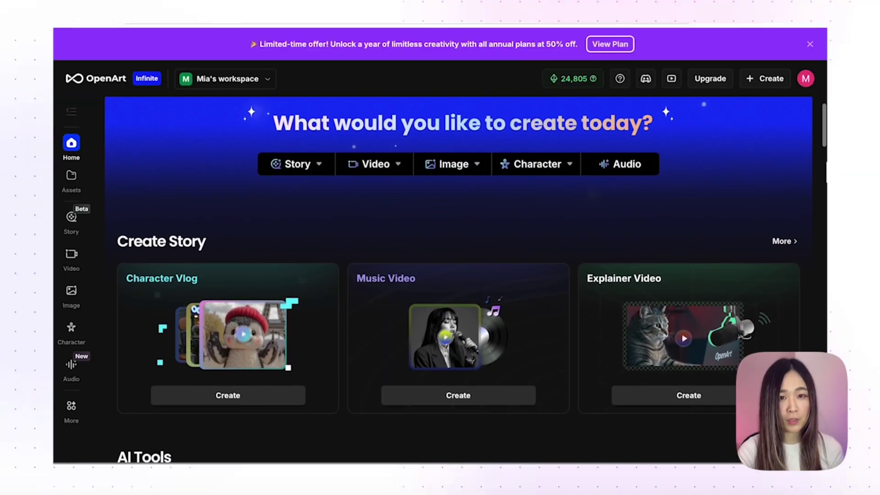
pyautogui.scroll(-7, 466, 278)
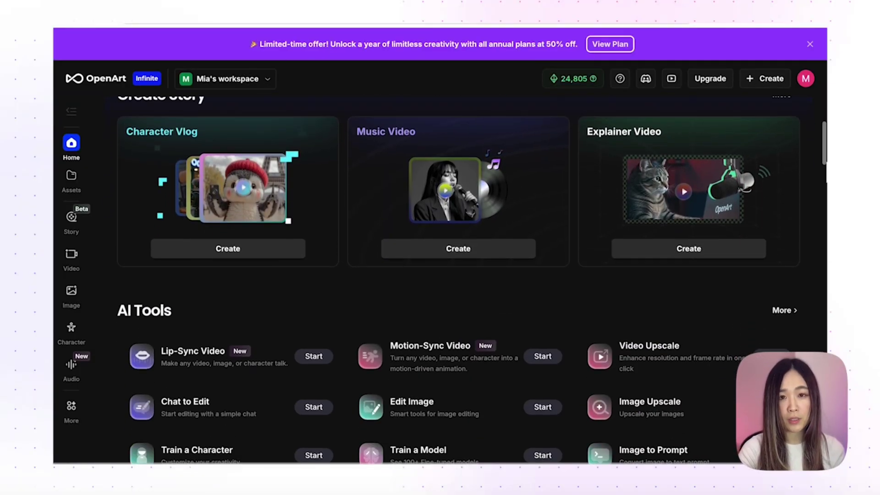
pyautogui.scroll(-10, 466, 278)
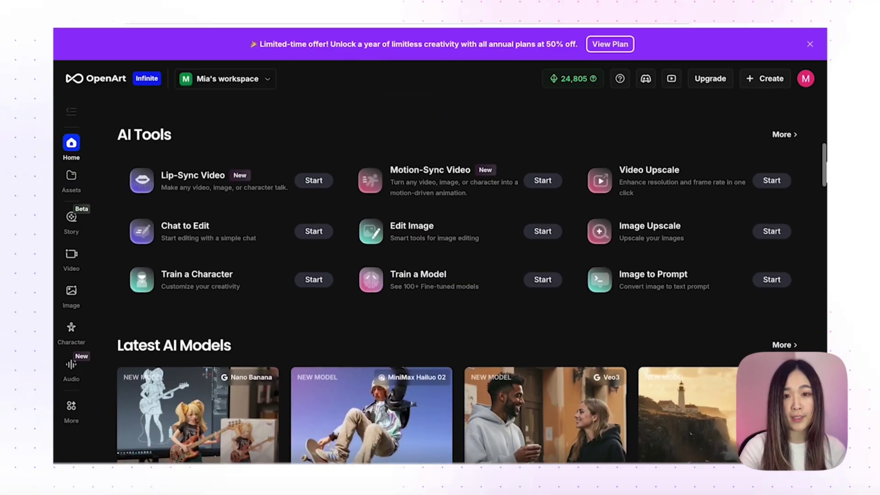
pyautogui.scroll(-4, 467, 278)
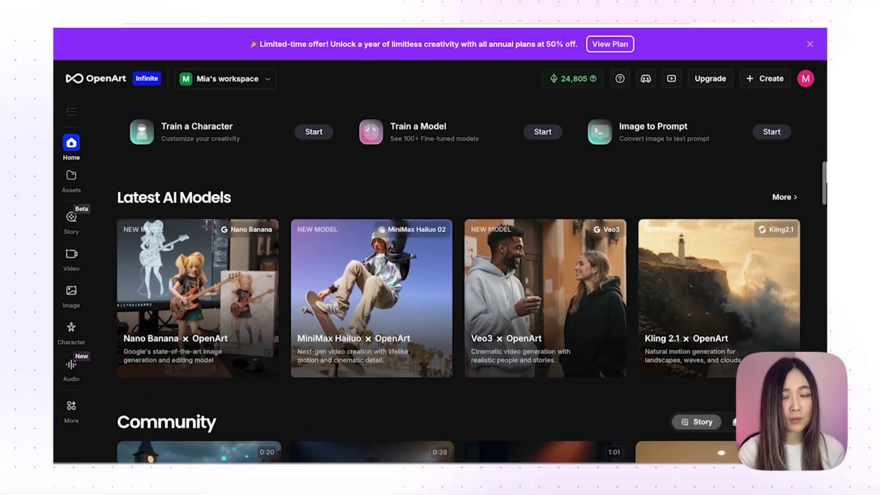
pyautogui.scroll(-3, 466, 278)
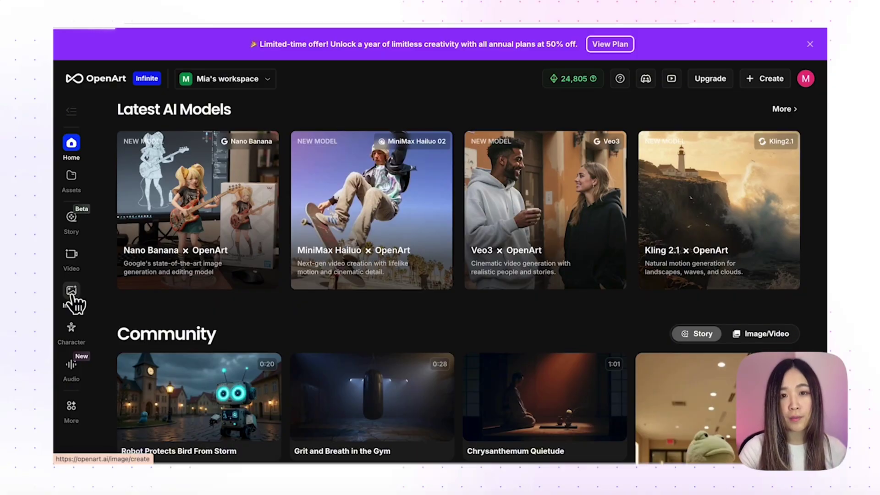
pyautogui.click(72, 293)
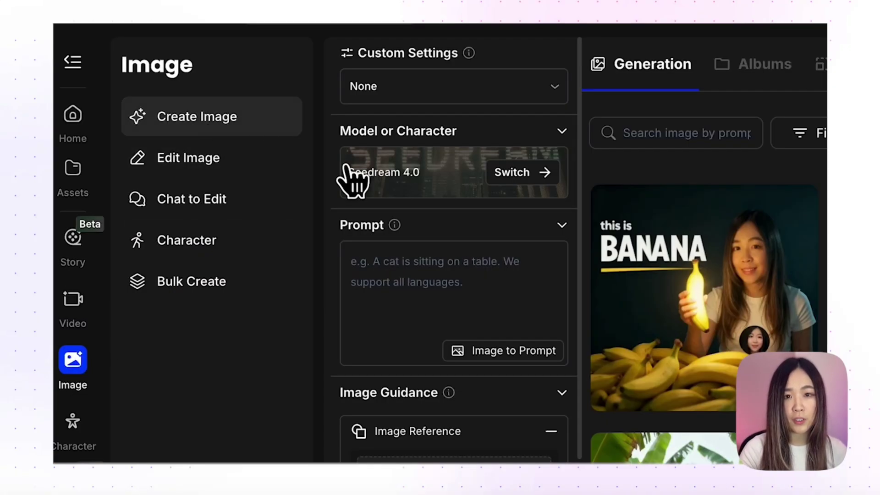
pyautogui.click(531, 172)
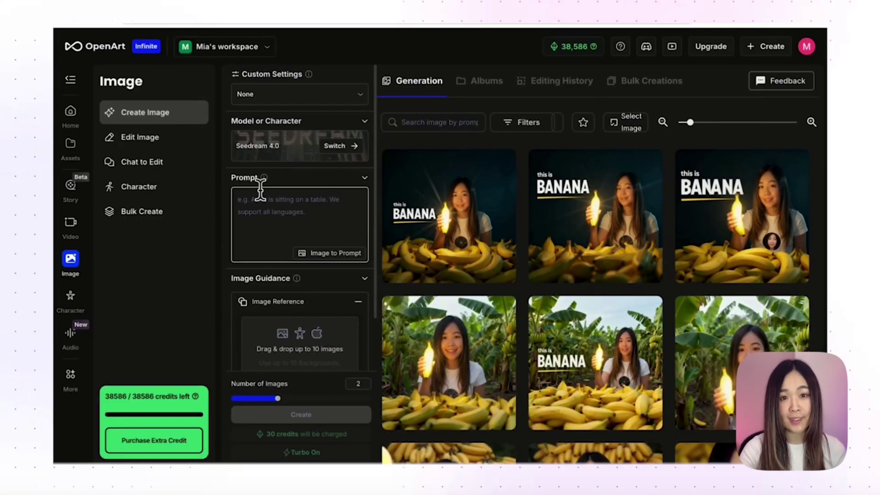
# Add reference images of the winter cabin, girl and cat, and create 3 images from the top-down sleeping-girl prompt
pyautogui.click(330, 342)
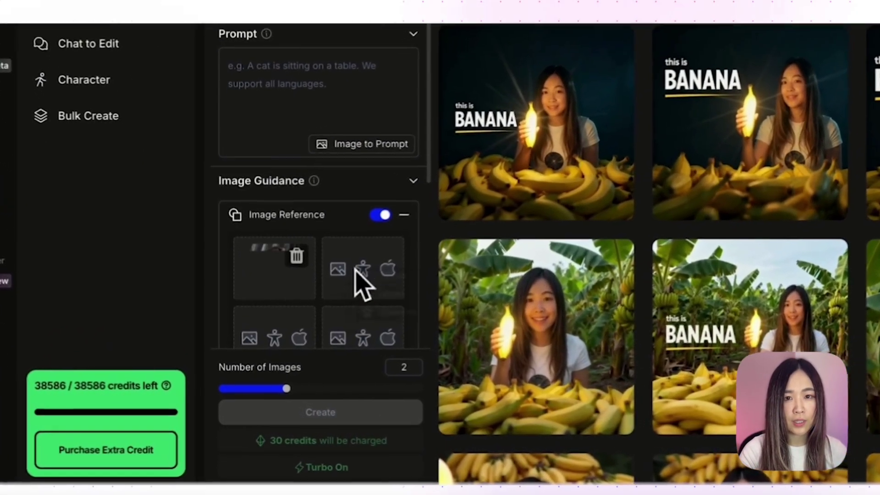
pyautogui.click(363, 284)
pyautogui.click(388, 288)
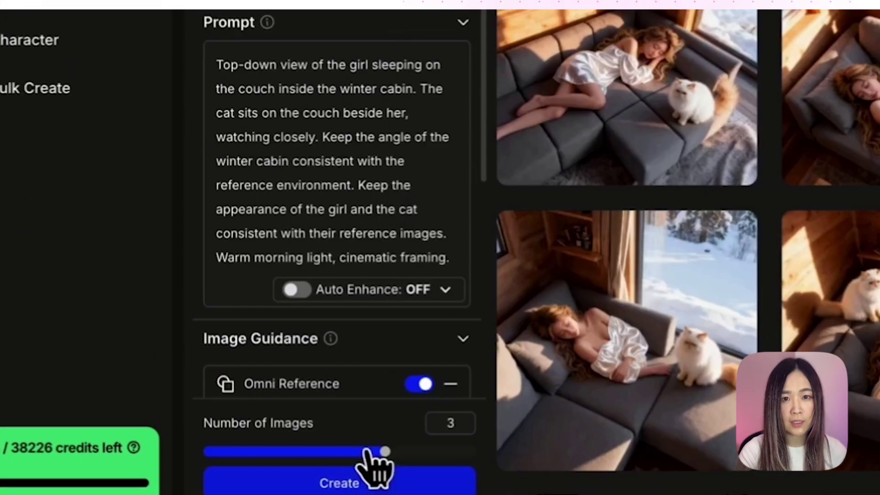
pyautogui.click(352, 487)
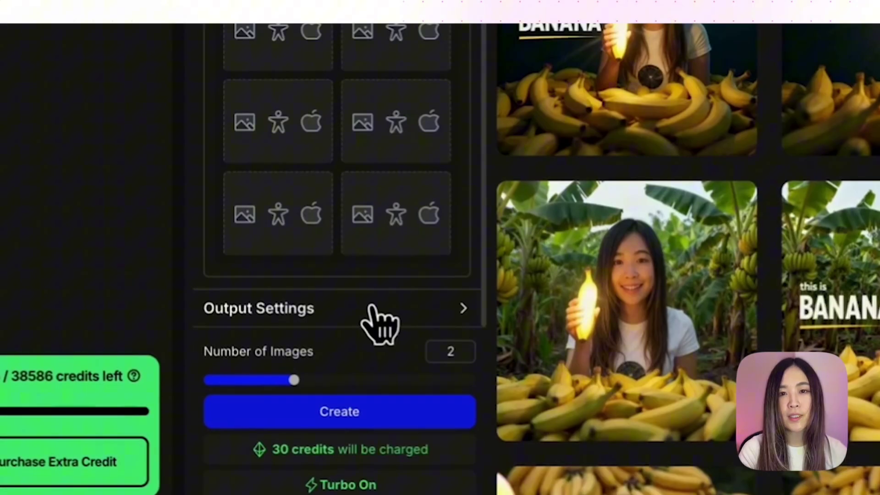
# Set the image output to a Widescreen (16:9) aspect ratio at 2K resolution
pyautogui.click(369, 309)
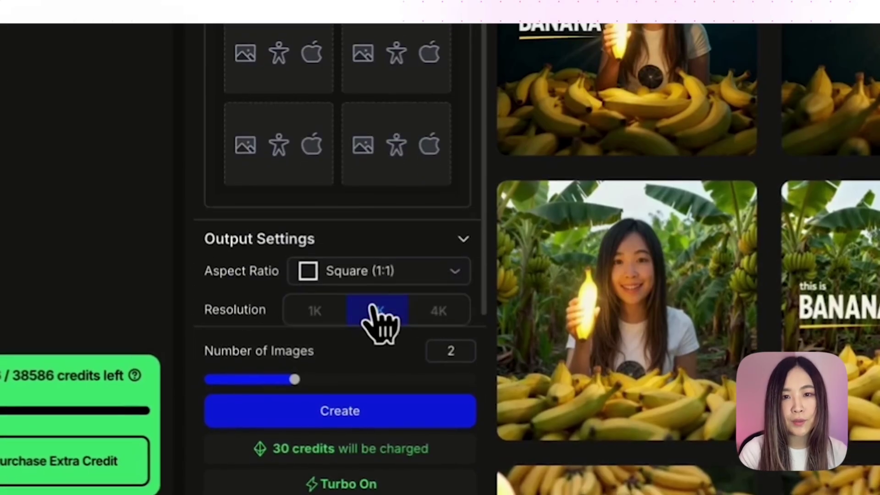
pyautogui.click(370, 304)
pyautogui.click(415, 297)
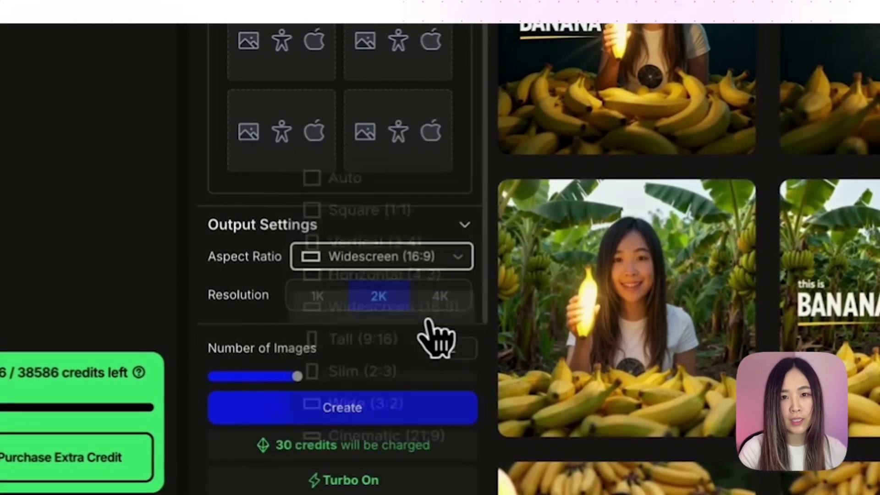
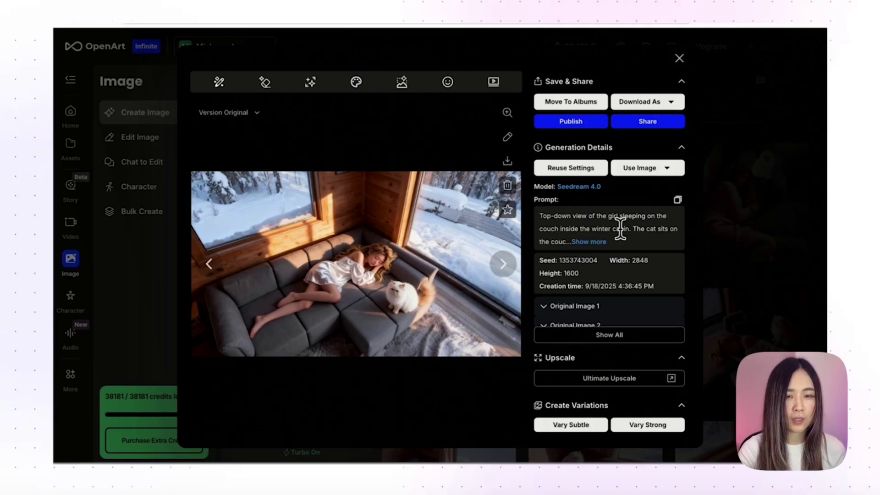
# Compare the Seedream 4.0 cabin image with the Nano Banana version in the enlarged view
pyautogui.press('Right')
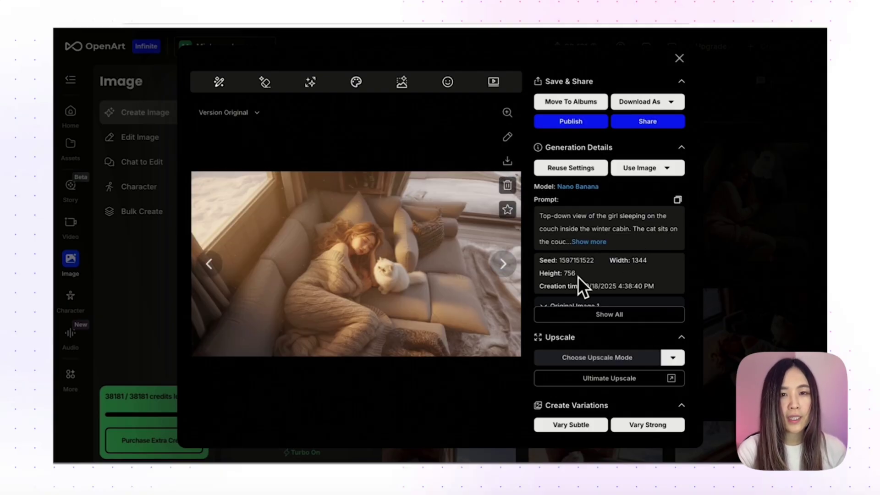
# Close the enlarged Nano Banana result and compare the sleeping-girl cabin images in the generation gallery
pyautogui.scroll(-1, 591, 285)
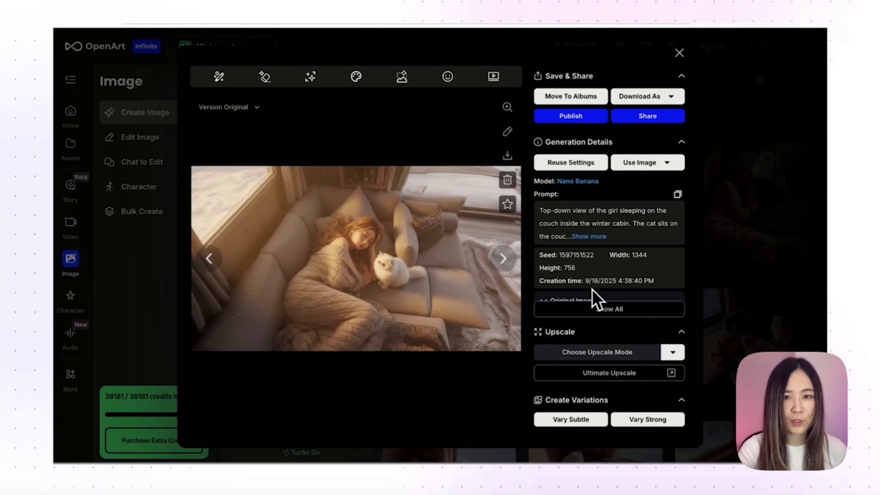
pyautogui.click(733, 279)
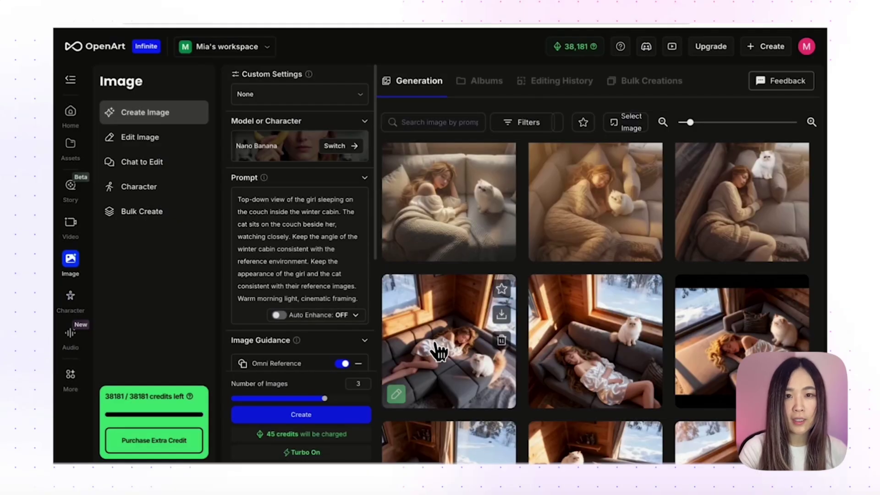
pyautogui.click(556, 351)
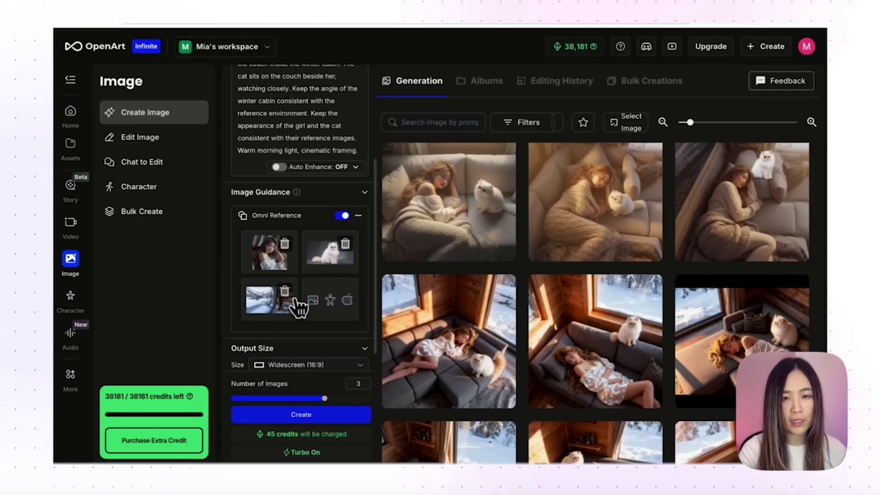
# Replace the prompt with a side profile view of the girl standing at the cabin's panoramic window gazing at the snowy mountain, and select Seedream 4.0
pyautogui.scroll(2, 295, 303)
pyautogui.scroll(1, 299, 307)
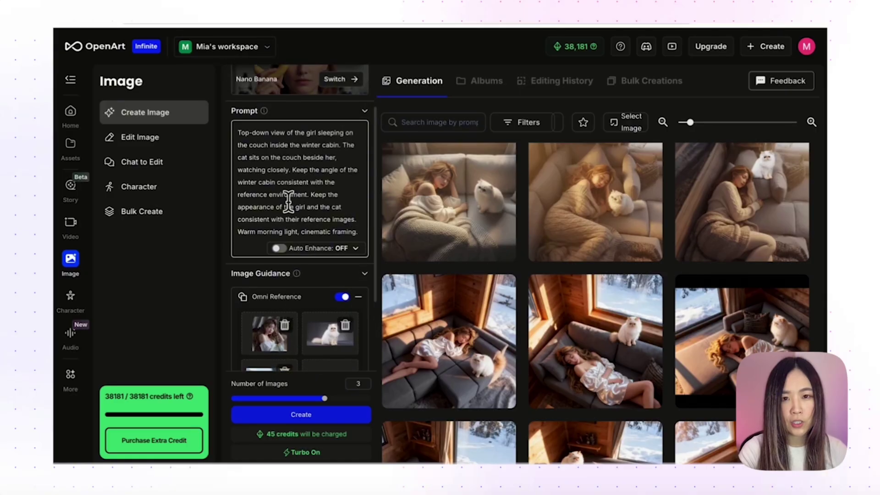
pyautogui.tripleClick(305, 182)
pyautogui.write('Side profile view of the girl standing at the panoramic window inside the winter cabin, gazing out at the snowy mountains and village outside. The cat is perched on the window sill beside her. Keep the angle of the winter cabin consistent with the reference environment. Keep the appearance of the girl and the cat consistent with their reference images. Soft natural light, contemplative mood.')
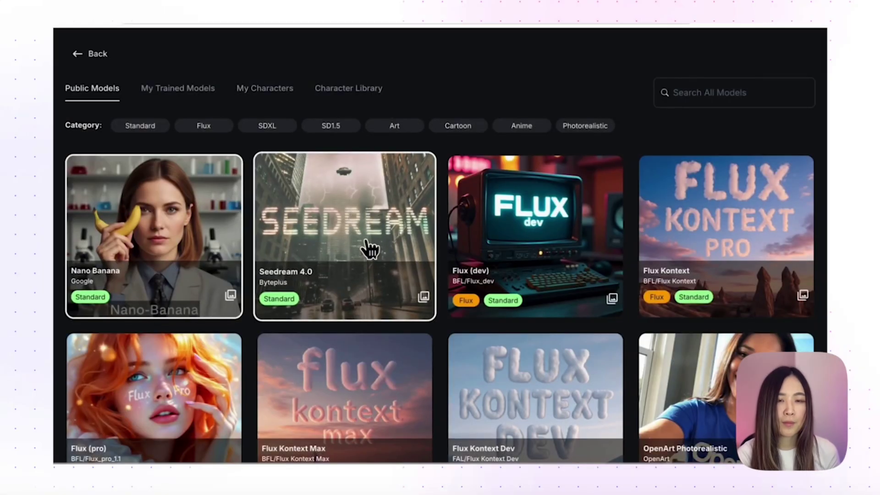
pyautogui.click(369, 249)
# Examine the Nano Banana and Seedream 4.0 side-profile results one after another in the enlarged view
pyautogui.click(466, 247)
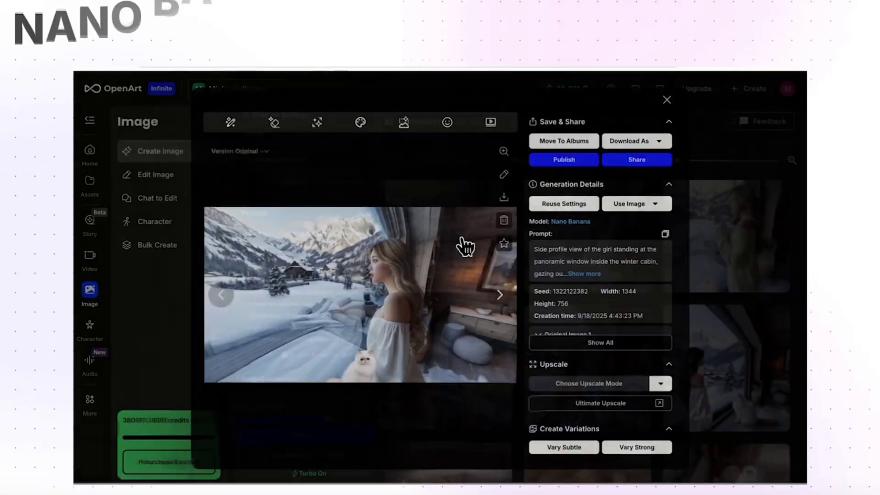
pyautogui.click(503, 293)
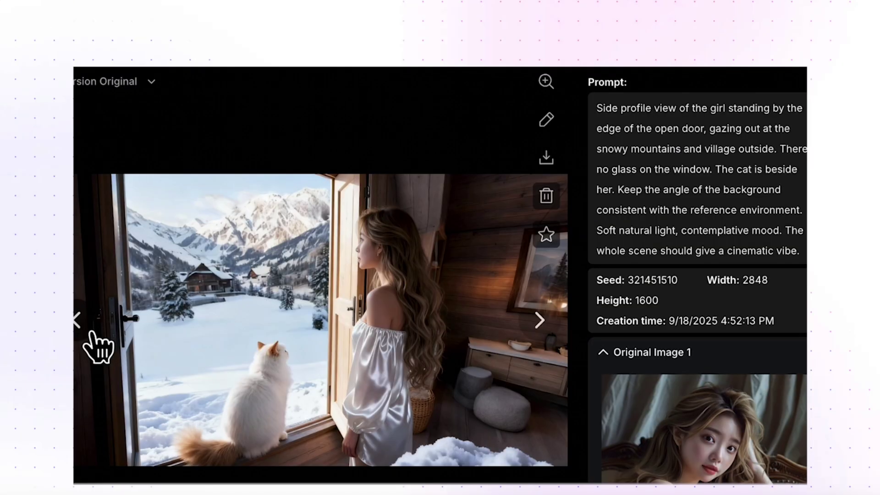
pyautogui.click(539, 321)
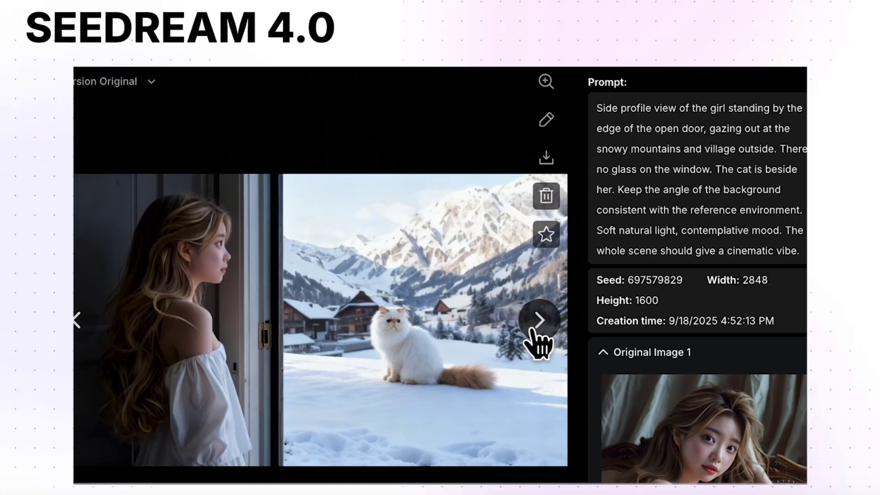
pyautogui.click(532, 330)
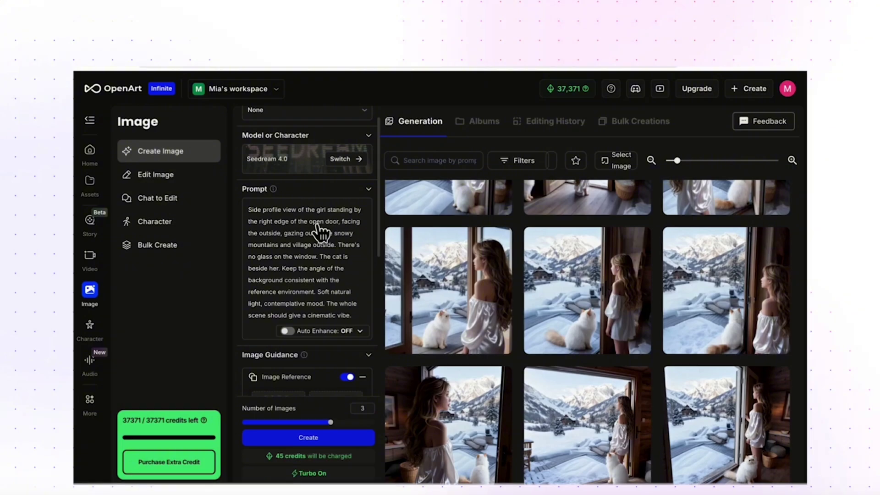
# Review the prompt wording that places the girl by the right edge of the open door, and check it against the generated images
pyautogui.moveTo(309, 223); pyautogui.dragTo(330, 238)
pyautogui.moveTo(314, 174); pyautogui.dragTo(328, 187)
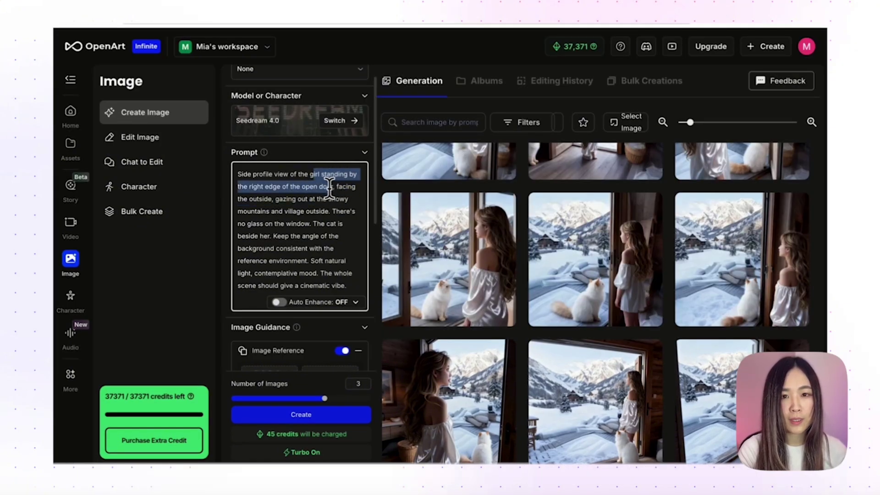
pyautogui.click(330, 188)
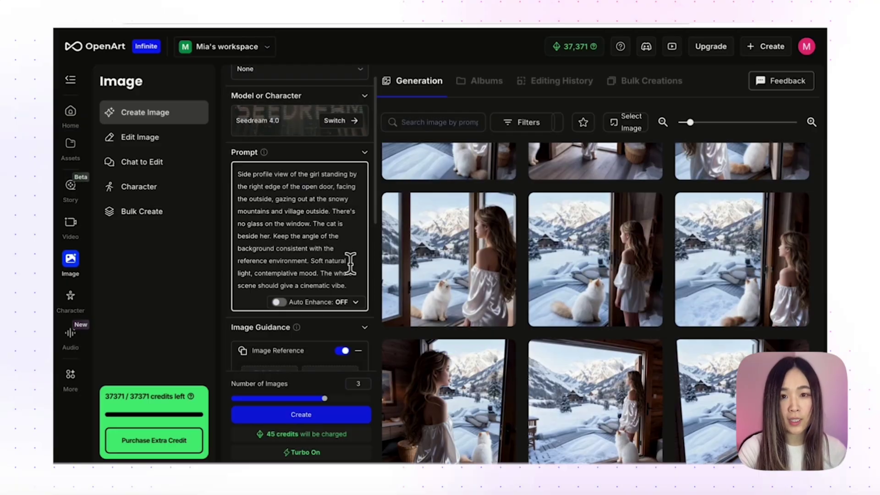
pyautogui.scroll(-1, 357, 233)
pyautogui.scroll(-10, 708, 353)
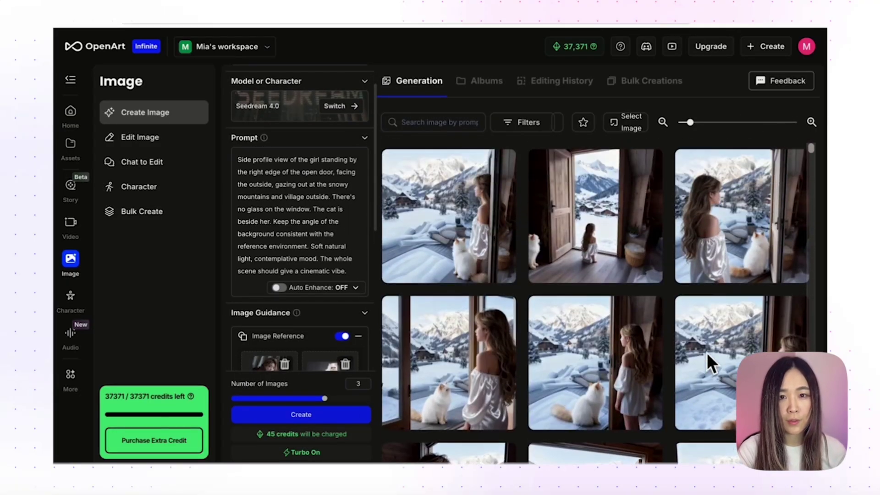
pyautogui.click(715, 362)
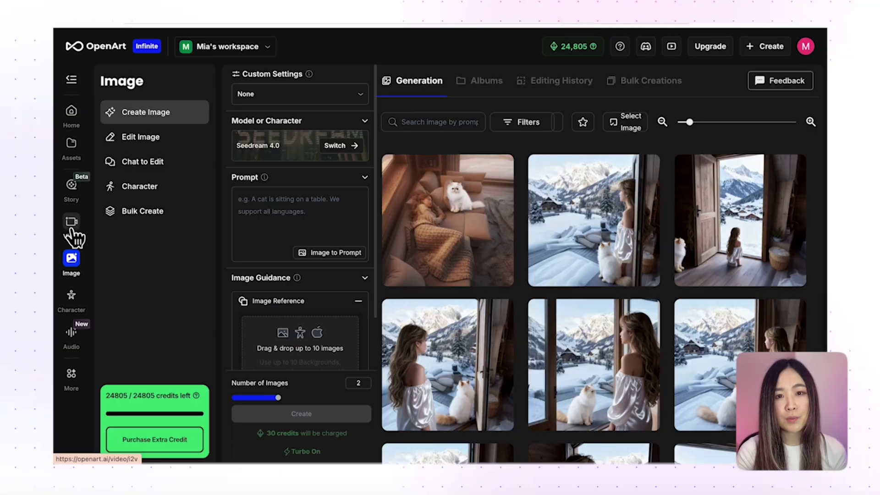
# Open image-to-video creation, select the Veo3 model and add the attic image of the girl and cat from the generation history
pyautogui.click(71, 224)
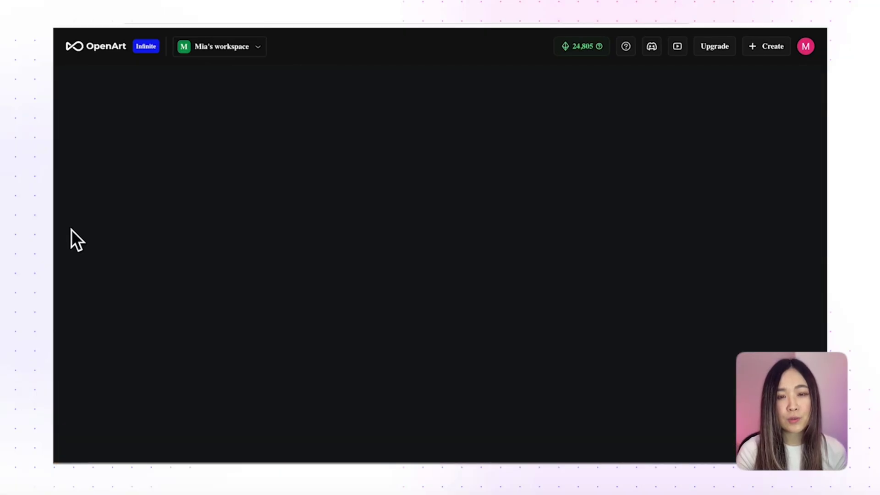
pyautogui.click(250, 127)
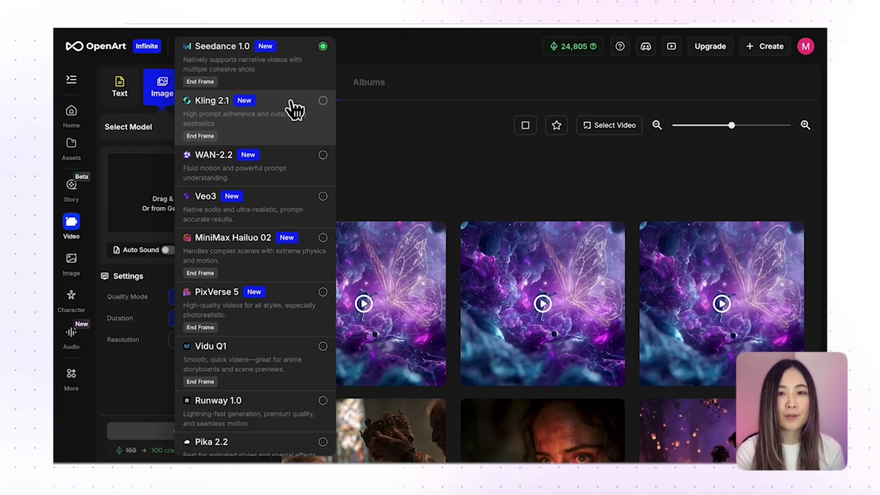
pyautogui.click(323, 198)
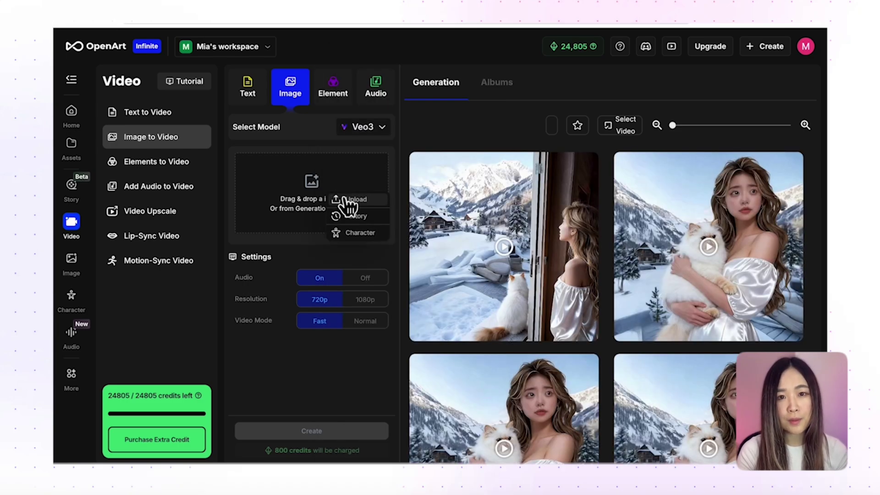
pyautogui.click(361, 221)
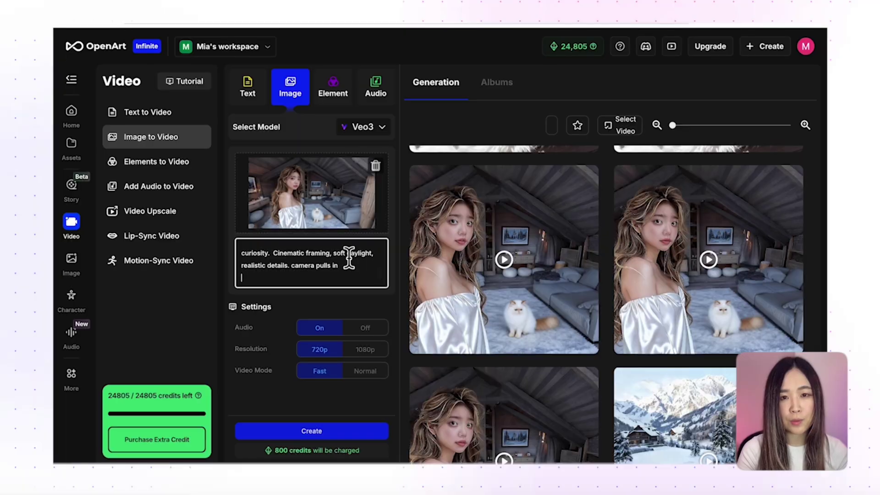
# Check the woman's spoken line in the video prompt, keep audio on, set the resolution to 1080p and create the video
pyautogui.scroll(5, 349, 258)
pyautogui.moveTo(361, 248); pyautogui.dragTo(281, 274)
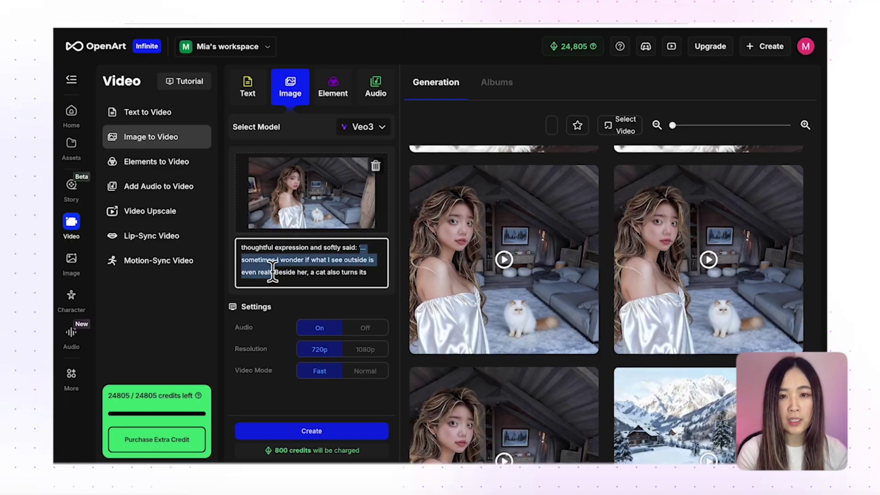
pyautogui.click(329, 327)
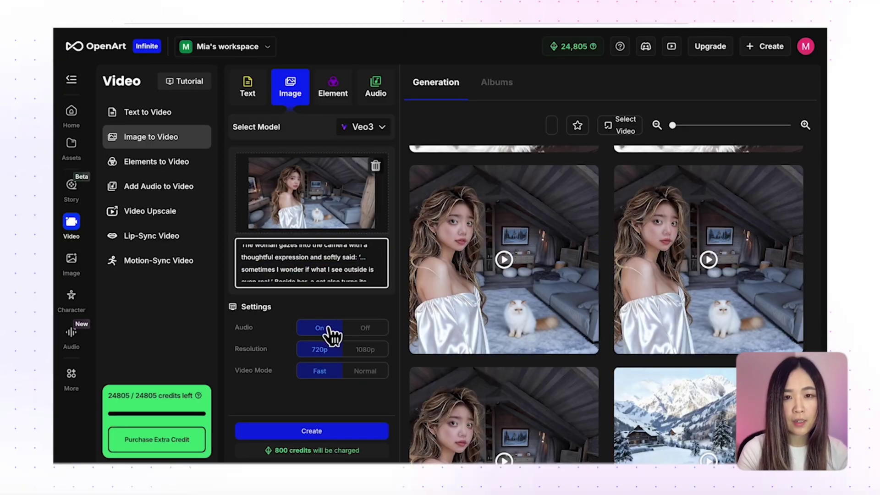
pyautogui.click(367, 350)
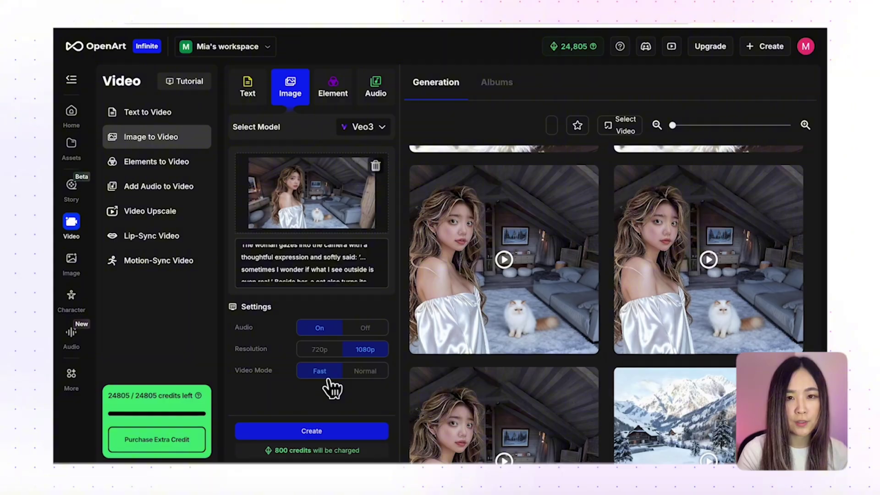
pyautogui.click(339, 432)
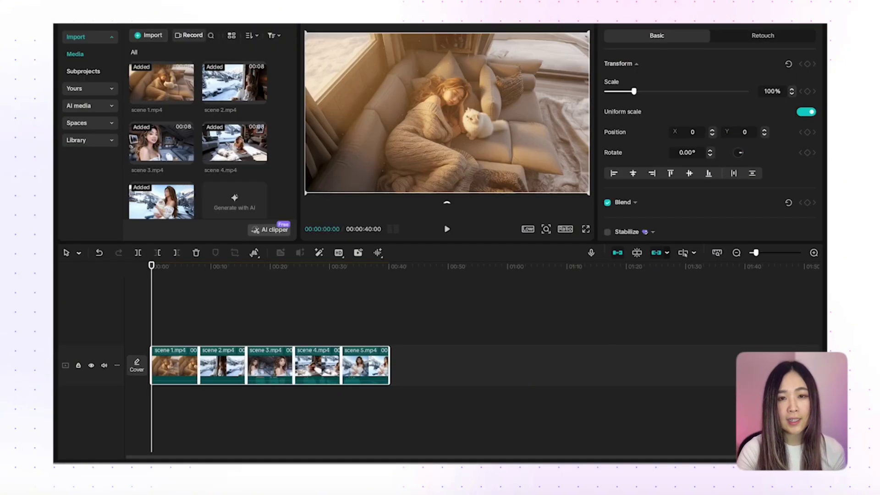
# Switch to CapCut, play through the assembled scenes and trim the end of the scene 3 clip on the timeline
pyautogui.click(447, 229)
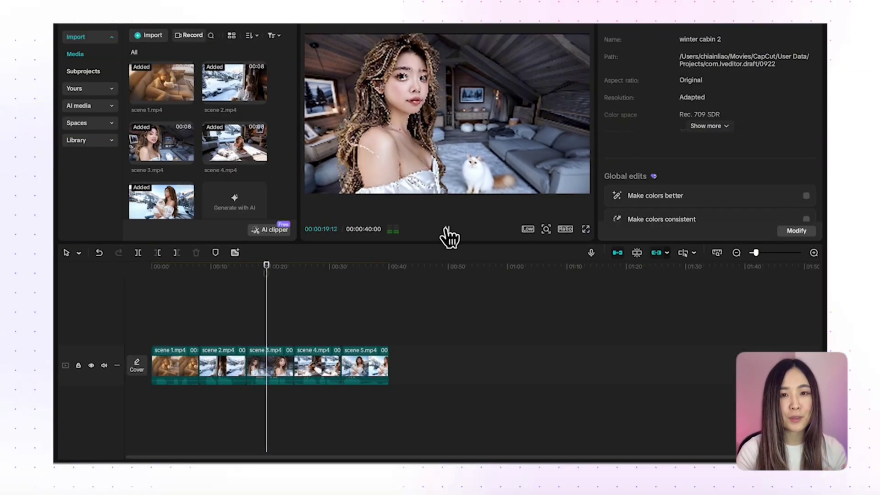
pyautogui.click(447, 229)
pyautogui.moveTo(295, 364); pyautogui.dragTo(288, 363)
pyautogui.click(447, 229)
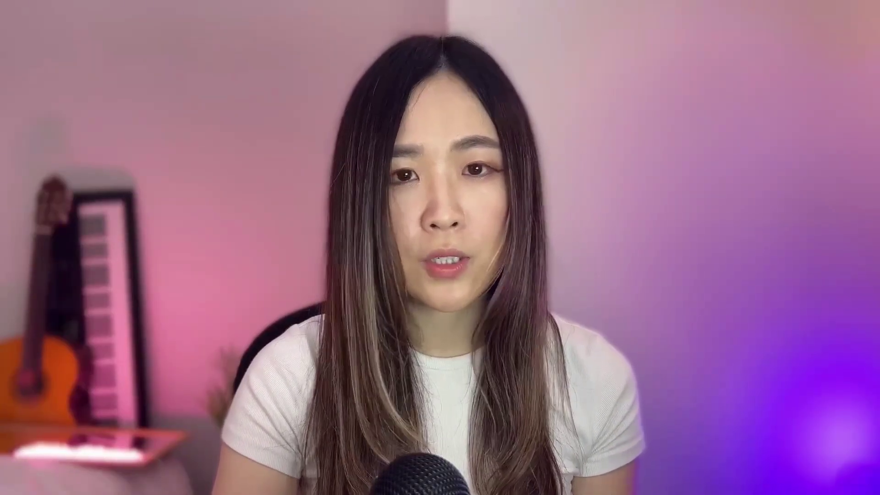
pyautogui.click(448, 254)
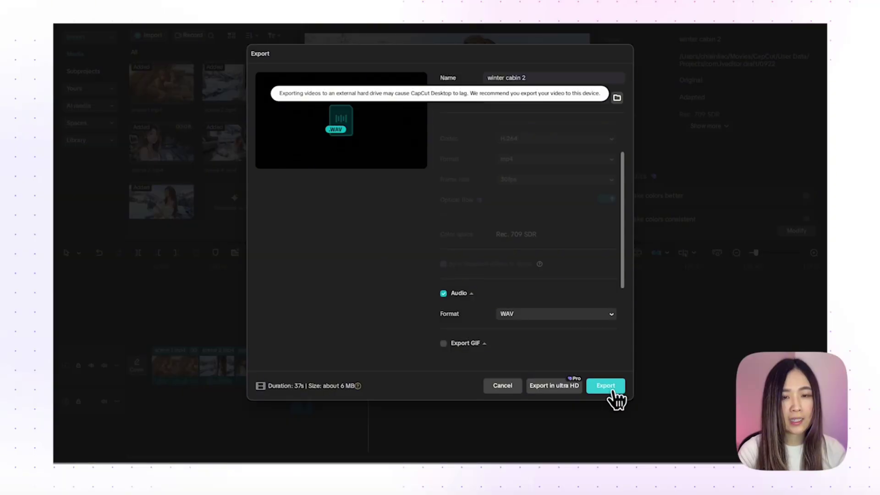
# Export the winter cabin 2 audio as WAV and generate speech from it in ElevenLabs Voice Changer with the Arabella voice
pyautogui.click(613, 393)
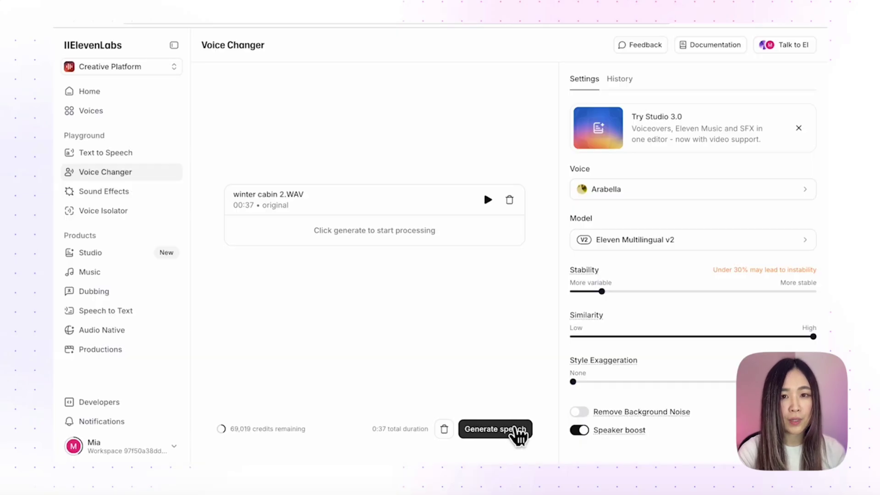
pyautogui.click(519, 432)
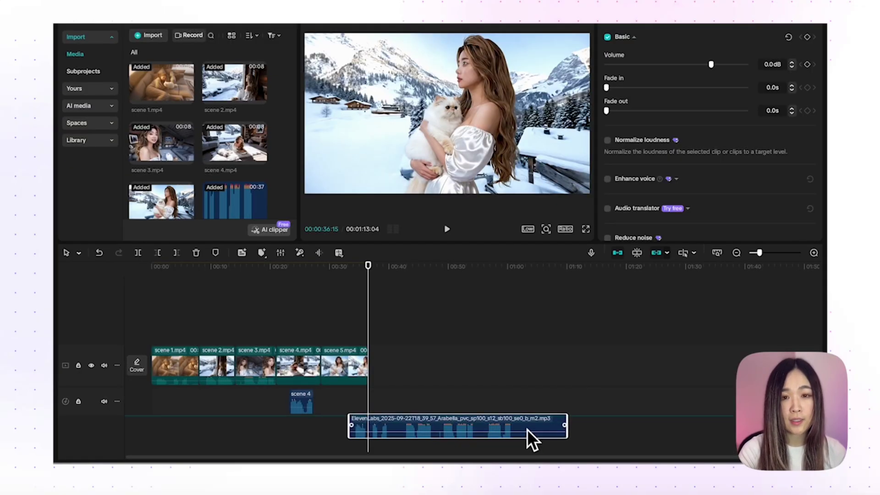
# Switch to CapCut, align the Arabella audio with the timeline start, mute the video and scene 4 audio tracks, and scrub through the scenes
pyautogui.moveTo(526, 436); pyautogui.dragTo(326, 433)
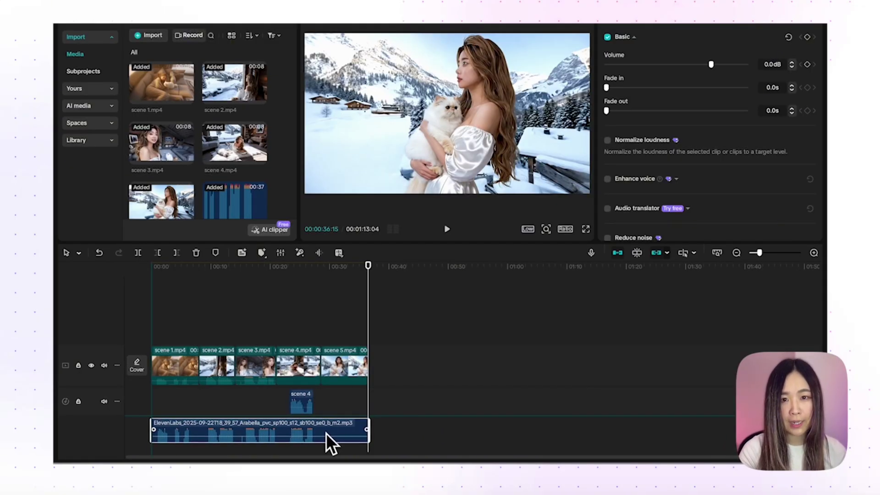
pyautogui.click(104, 351)
pyautogui.click(105, 386)
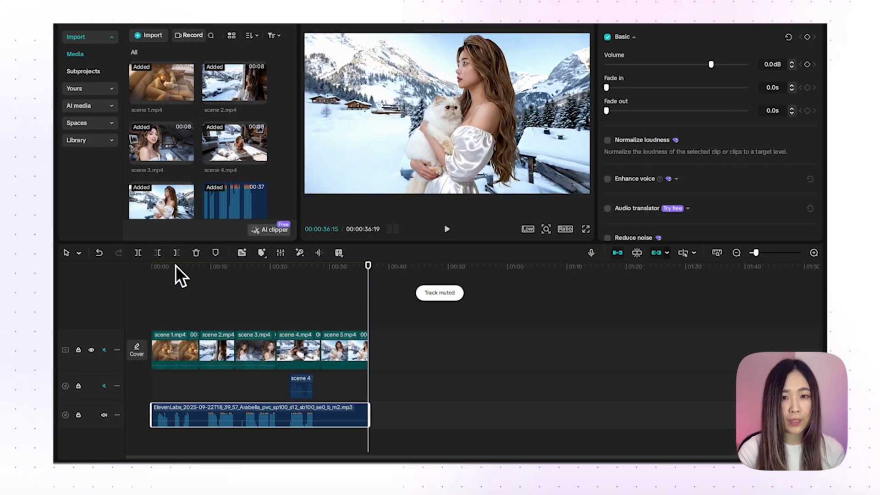
pyautogui.moveTo(151, 274); pyautogui.dragTo(217, 307)
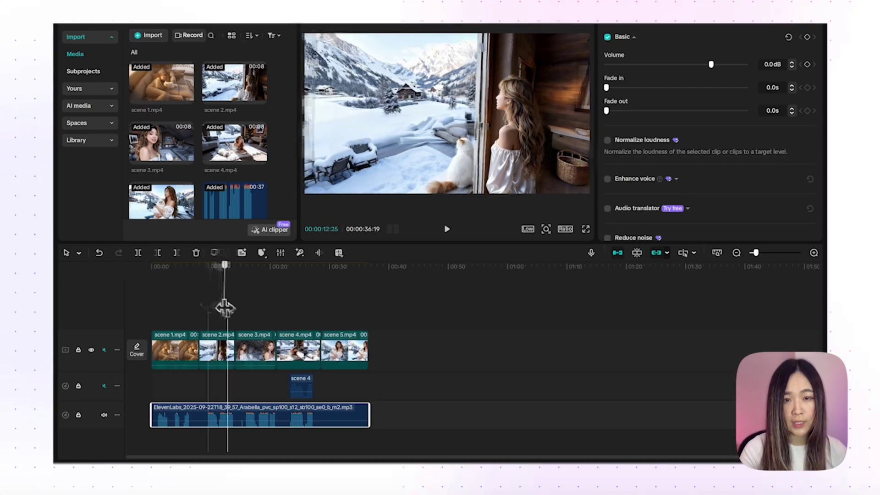